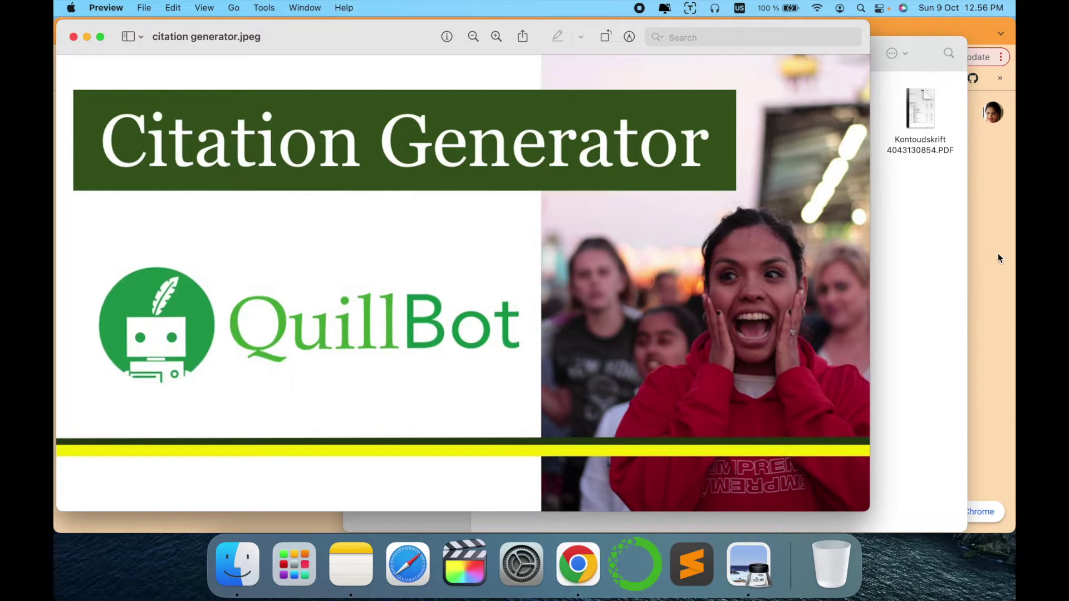
# - Open the QuillBot site in Chrome and sign in with the Google account
pyautogui.click(997, 258)
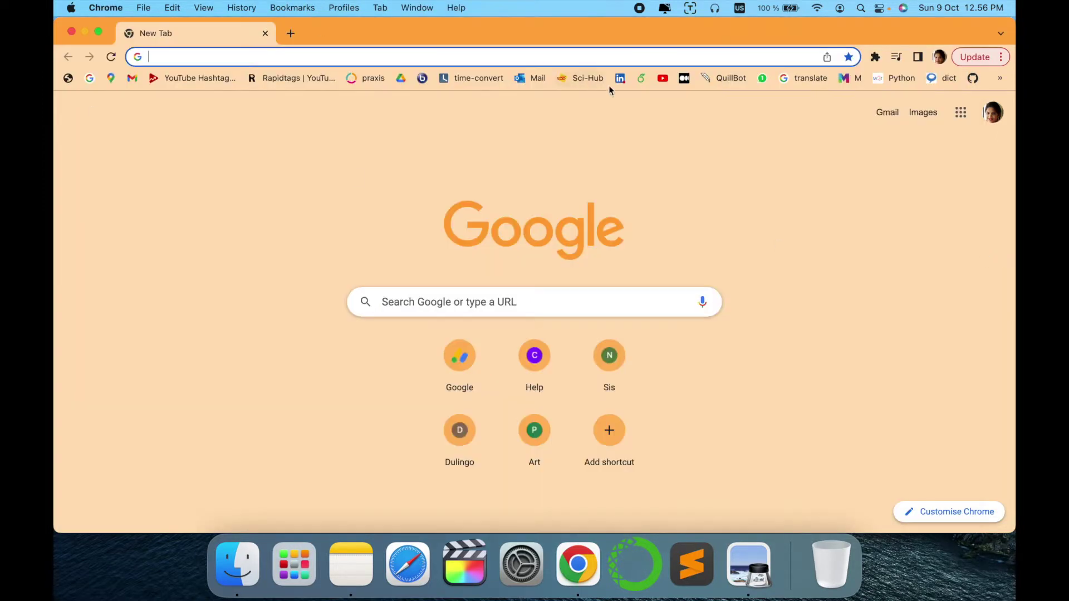
pyautogui.click(738, 81)
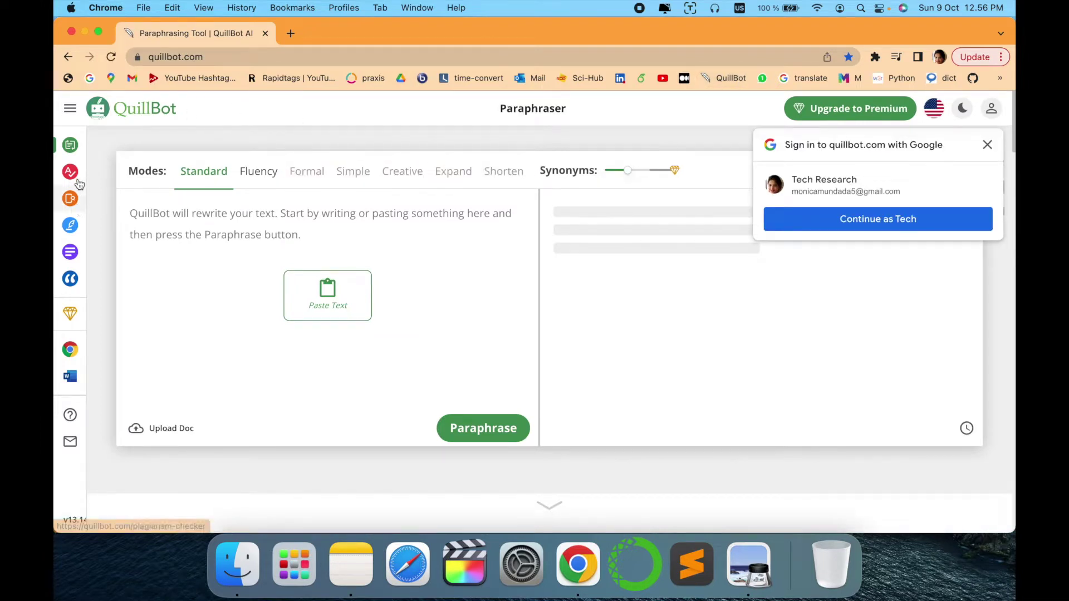
pyautogui.moveTo(73, 156)
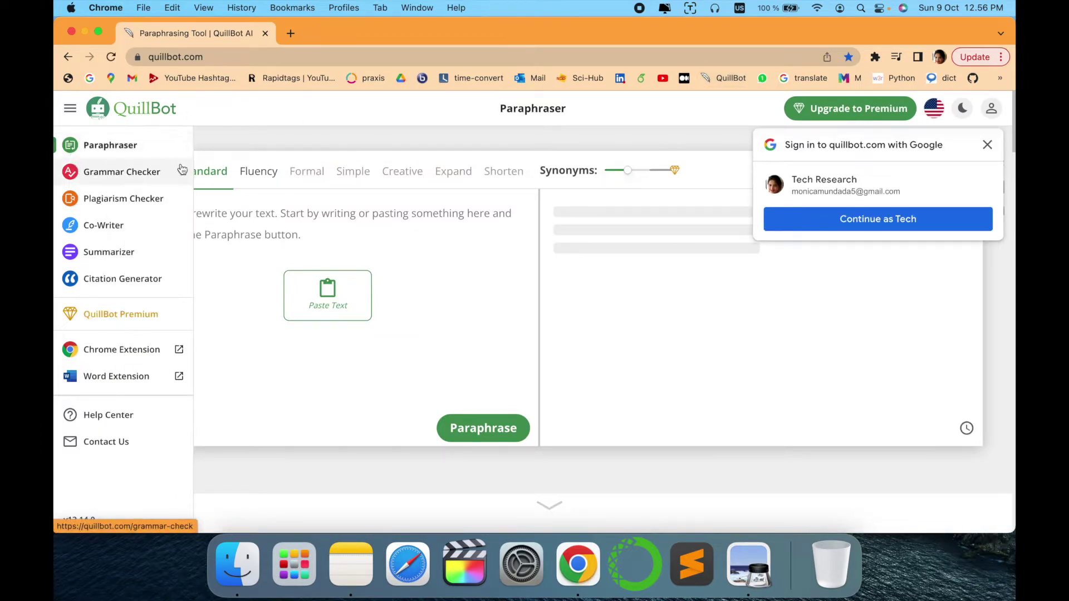
pyautogui.click(887, 220)
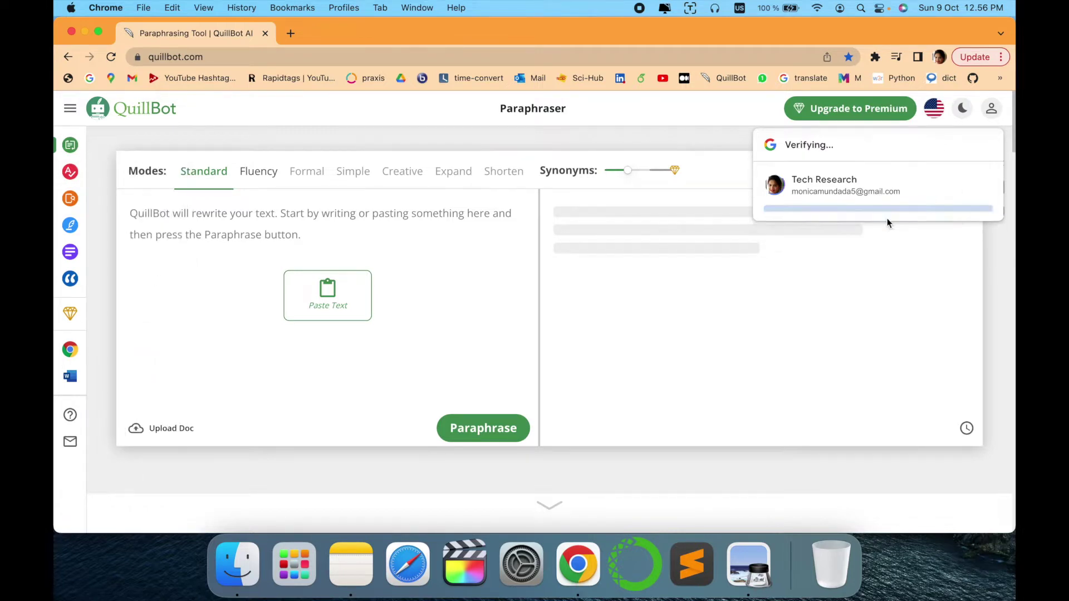
# - Go to QuillBot's Citation Generator from the sidebar
pyautogui.moveTo(71, 149)
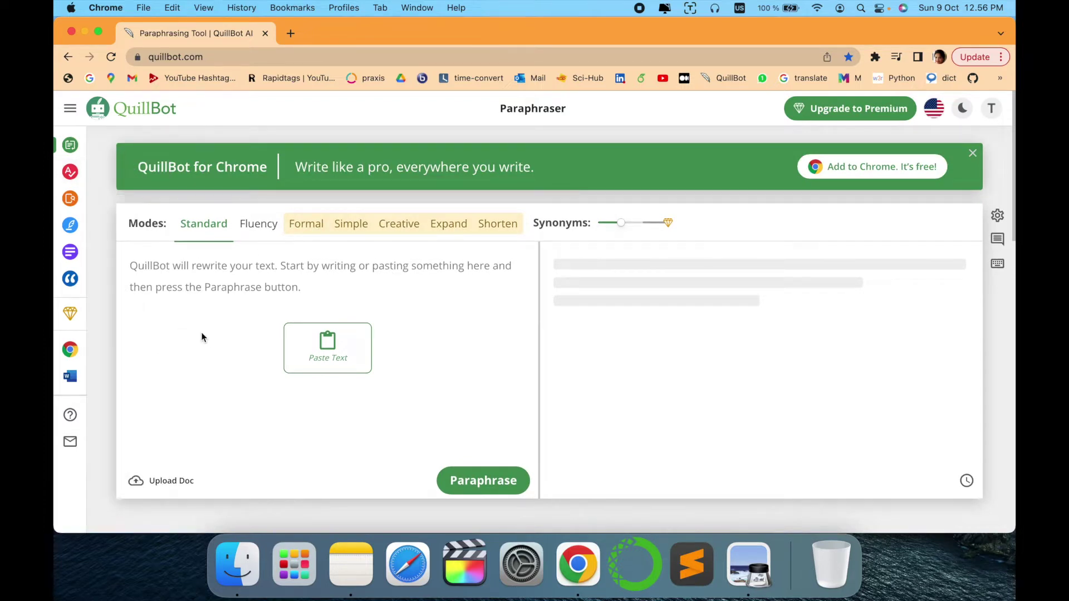
pyautogui.moveTo(72, 285)
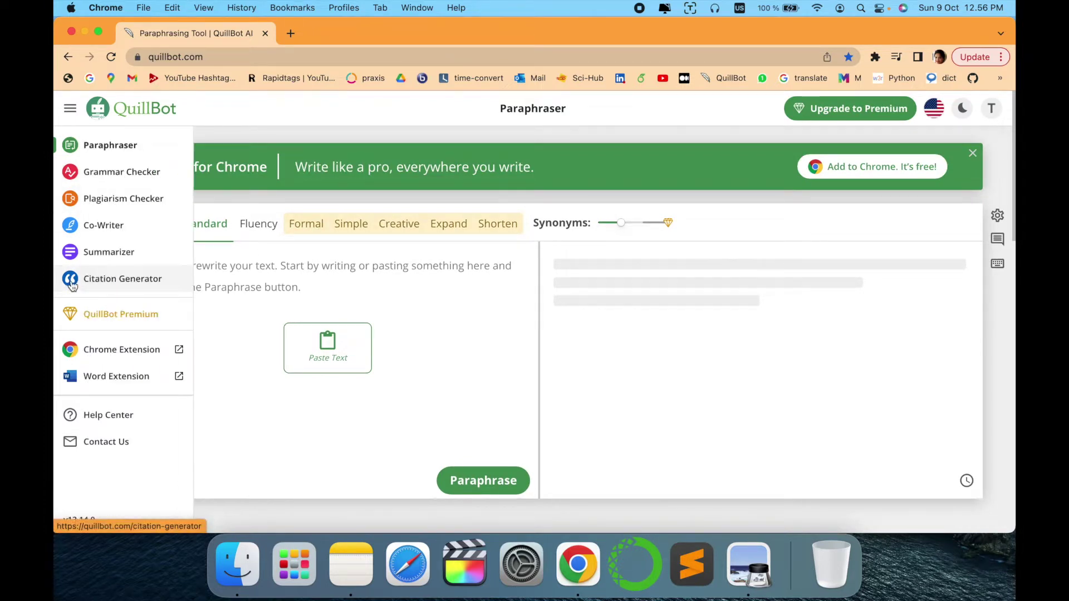
pyautogui.click(166, 284)
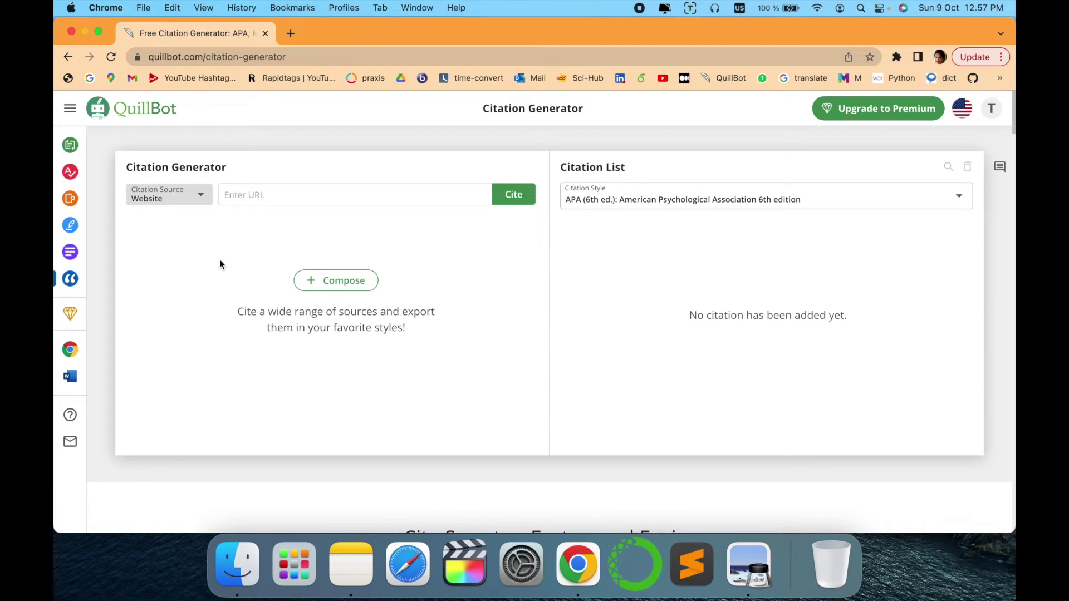
# - Choose 'APA: American Psychological Association 7th edition' as the citation style
pyautogui.click(862, 195)
pyautogui.scroll(-2, 827, 324)
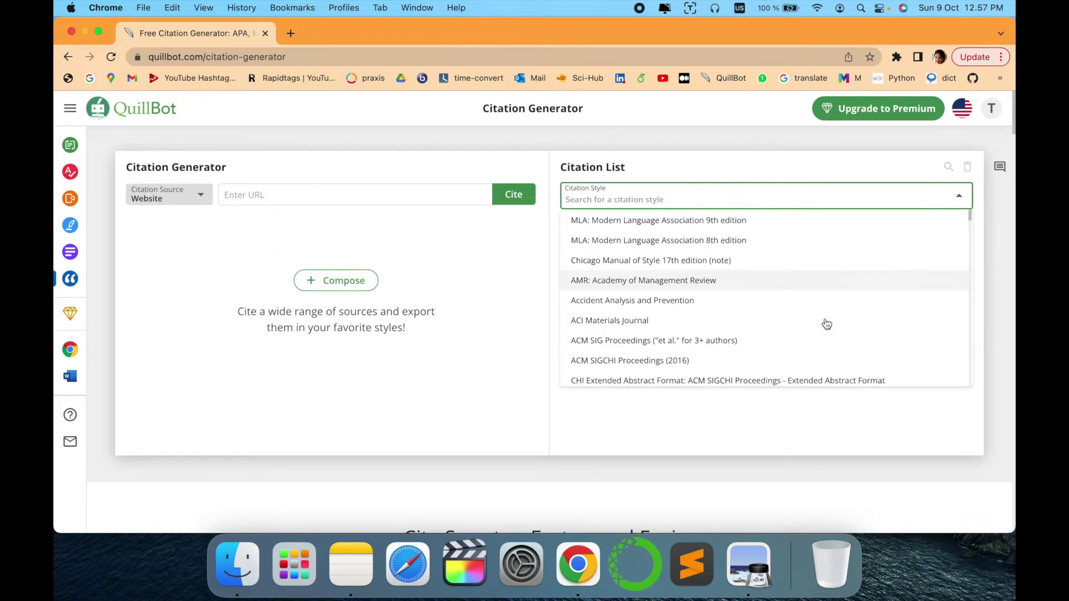
pyautogui.scroll(-6, 827, 324)
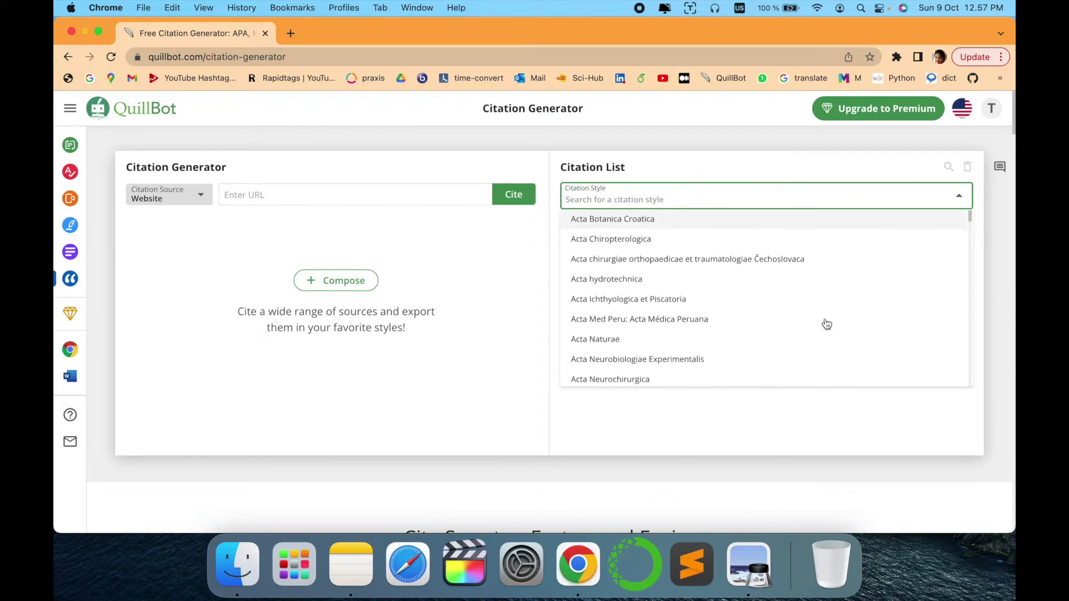
pyautogui.scroll(-5, 827, 324)
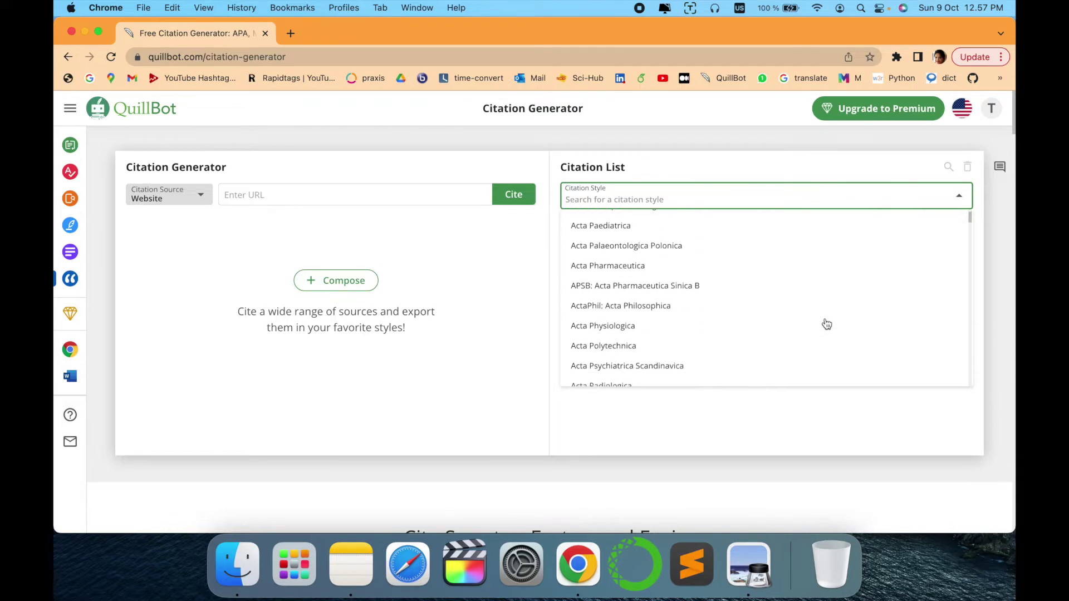
pyautogui.scroll(-2, 827, 324)
pyautogui.scroll(12, 827, 324)
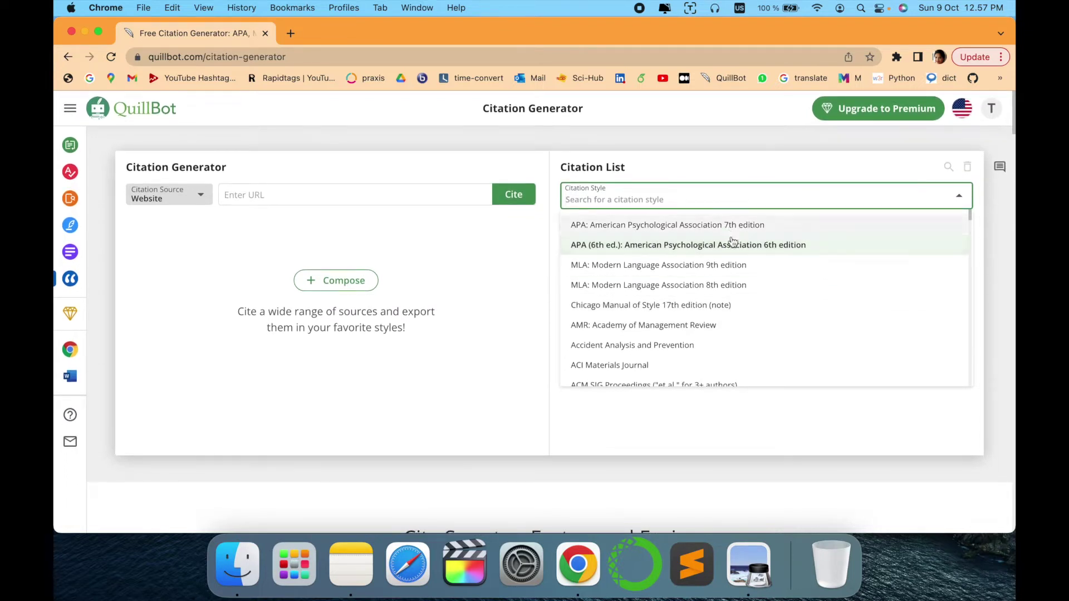
pyautogui.click(742, 225)
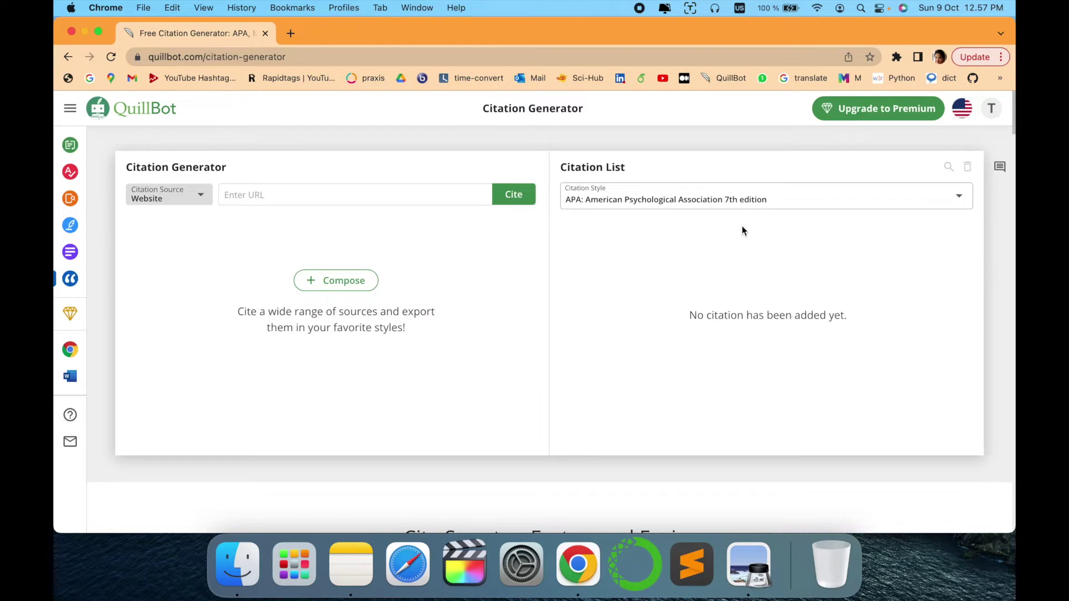
pyautogui.click(183, 201)
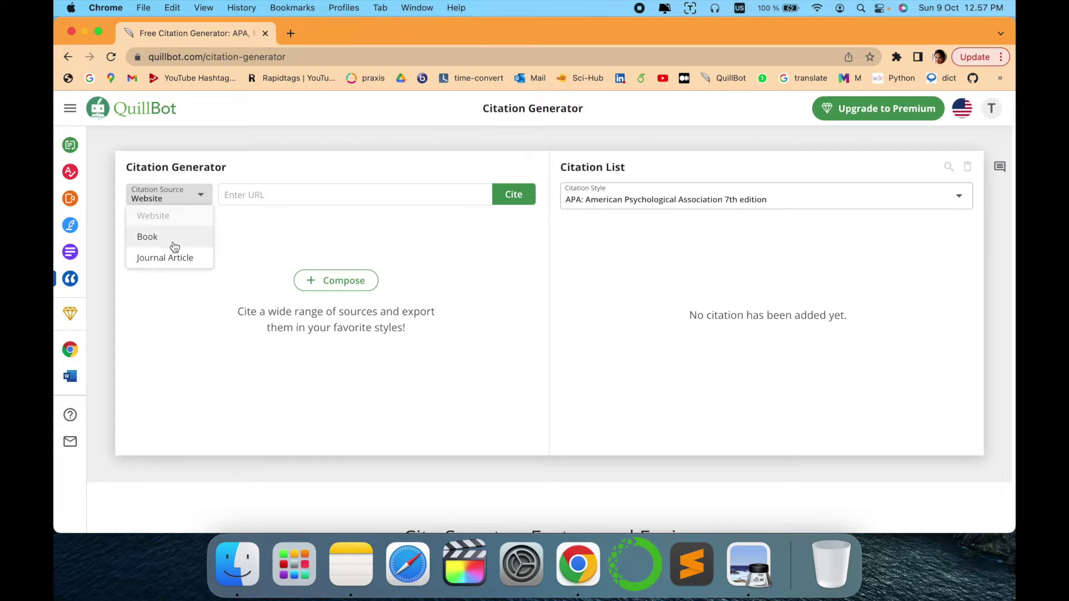
# - Switch the source to Journal Article and search for 'speech to text review'
pyautogui.click(181, 263)
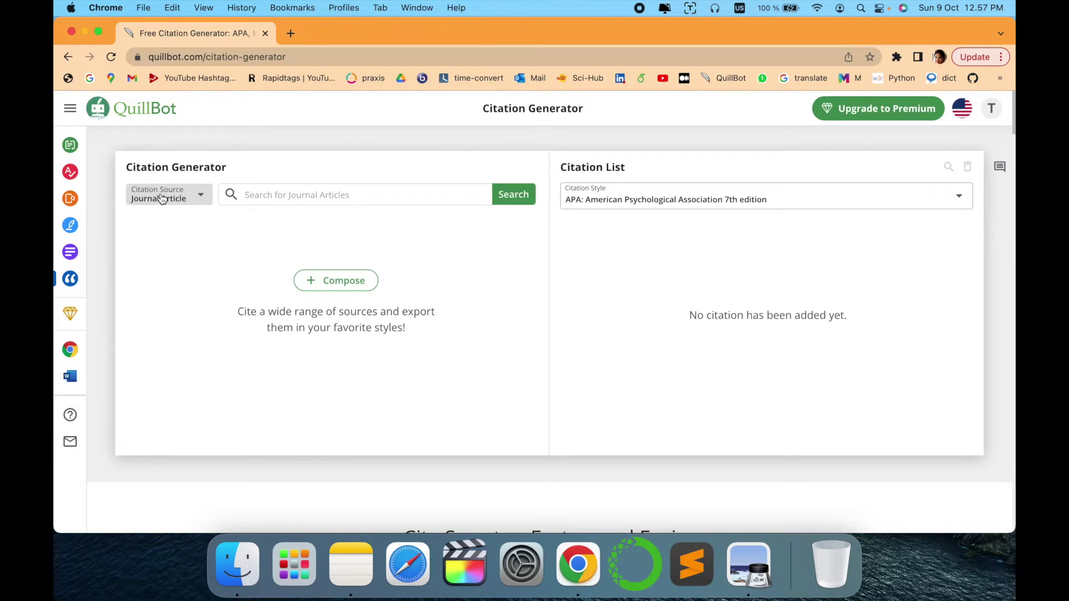
pyautogui.click(322, 196)
pyautogui.write('speech to te')
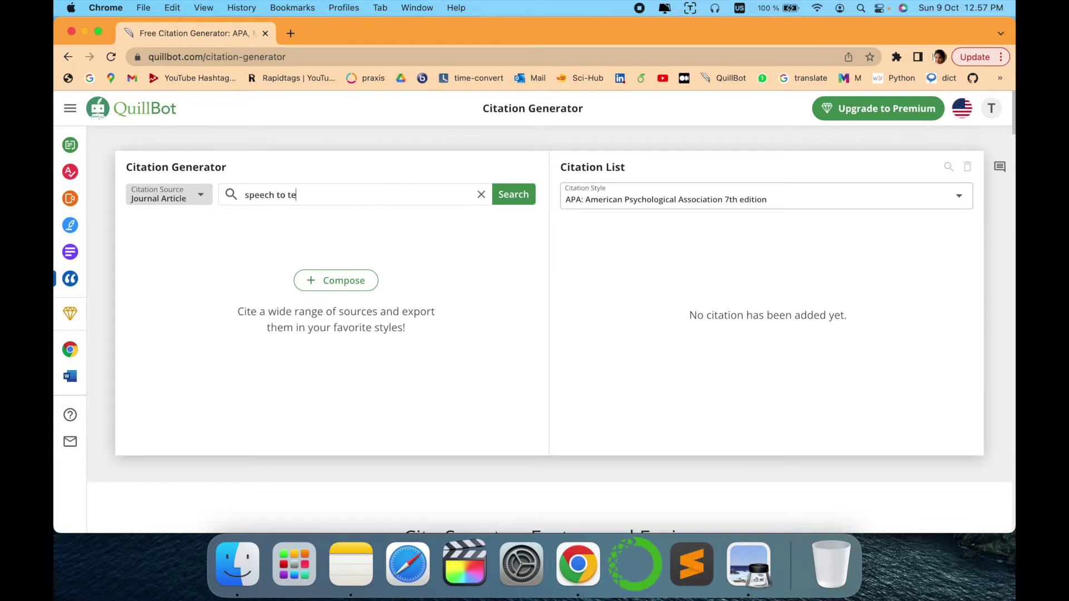
pyautogui.write('xt review')
pyautogui.click(526, 196)
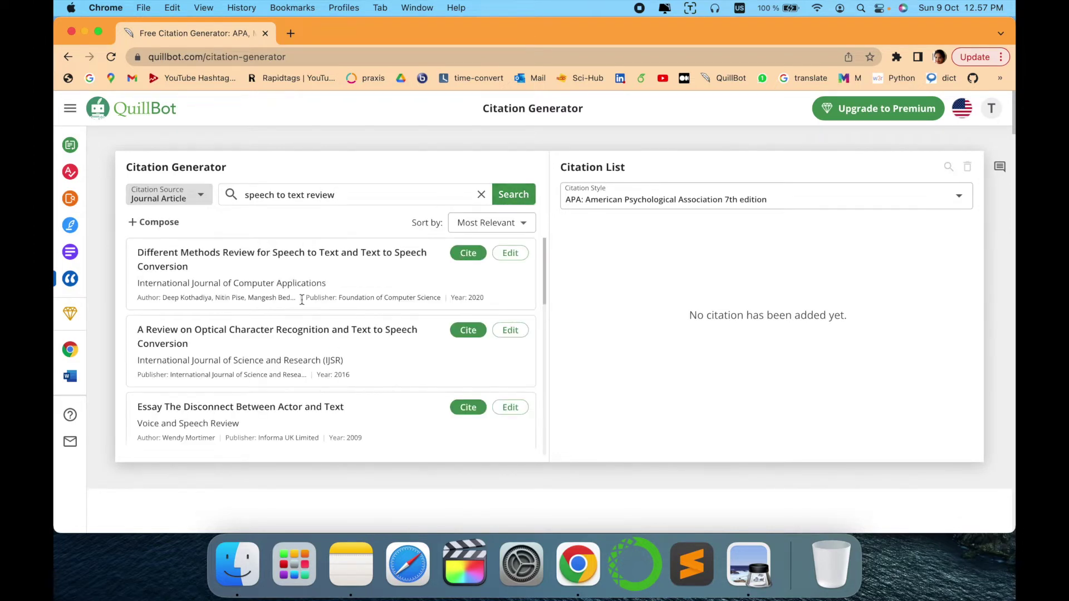
# - Cite the first result, 'Different Methods Review for Speech to Text and Text to Speech Conversion'
pyautogui.scroll(-2, 313, 367)
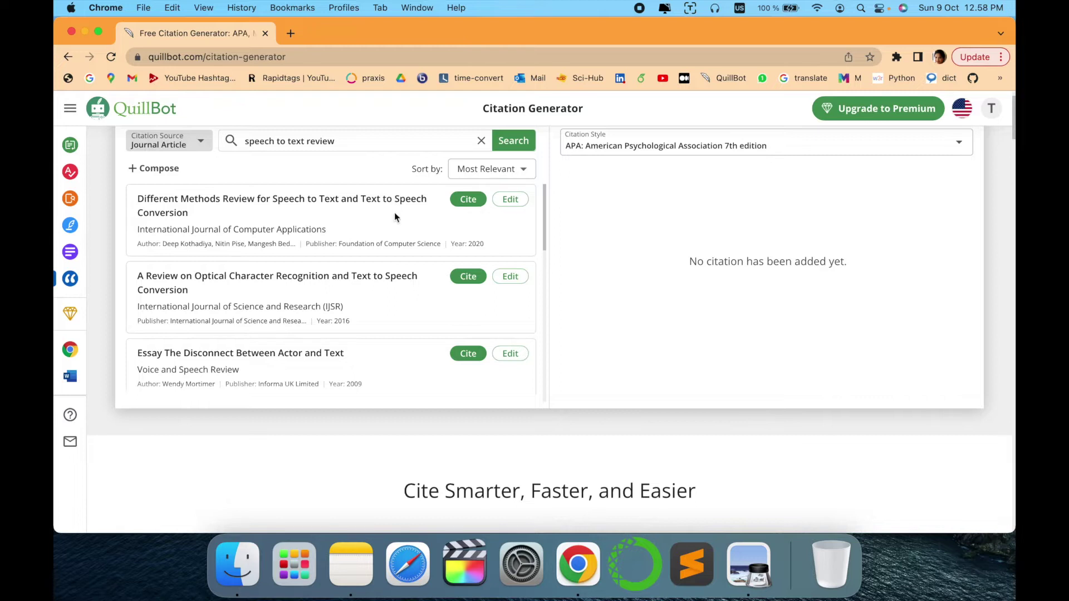
pyautogui.scroll(-2, 381, 285)
pyautogui.scroll(2, 381, 285)
pyautogui.click(469, 200)
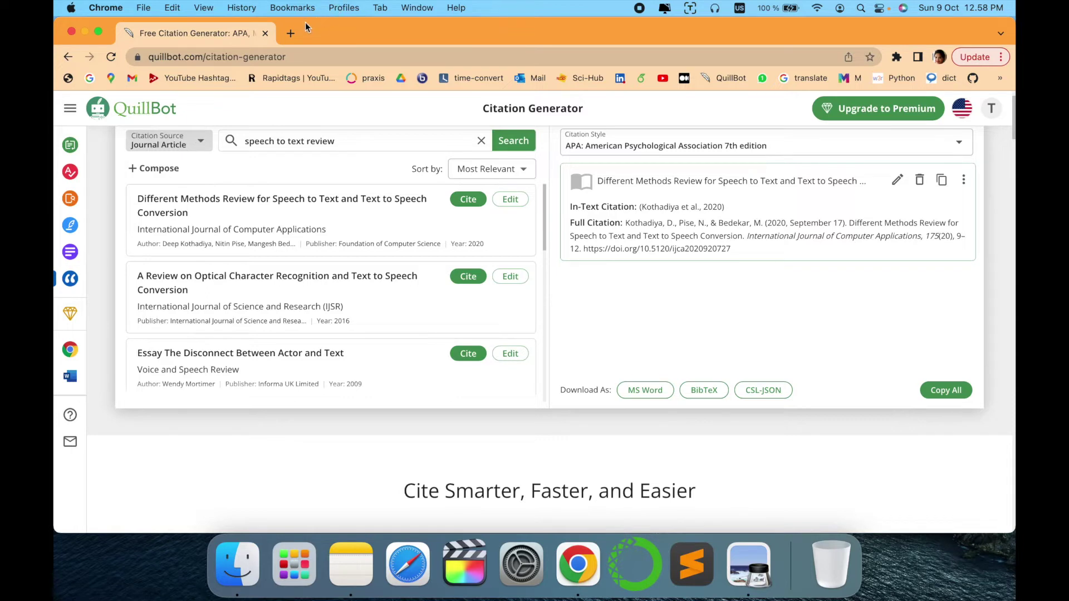
# - Open Google Scholar in a new browser tab
pyautogui.click(292, 32)
pyautogui.write('go')
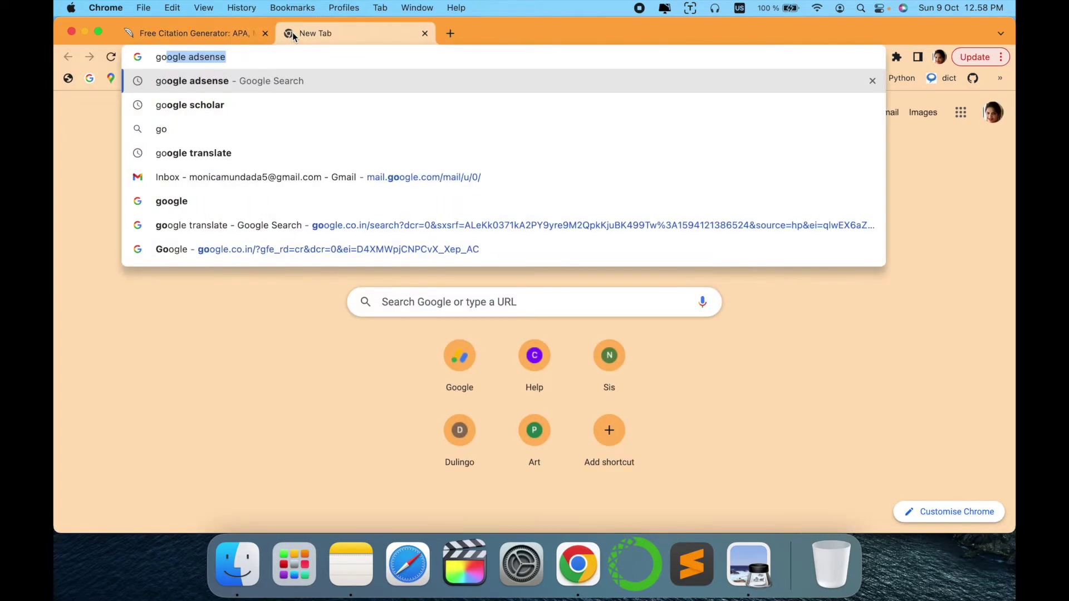
pyautogui.press('Down')
pyautogui.press('Return')
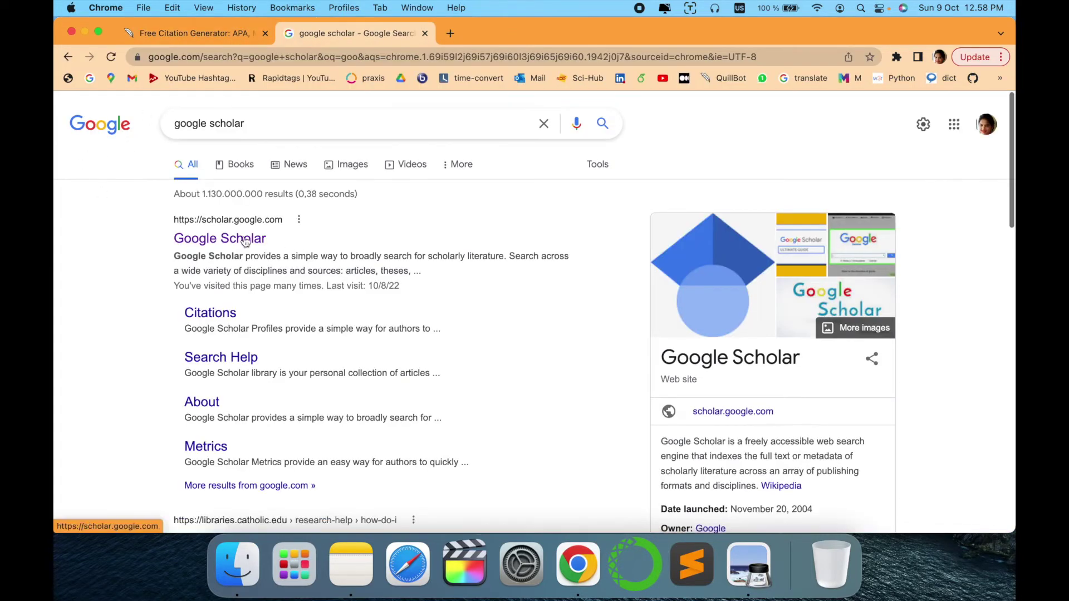
pyautogui.click(245, 240)
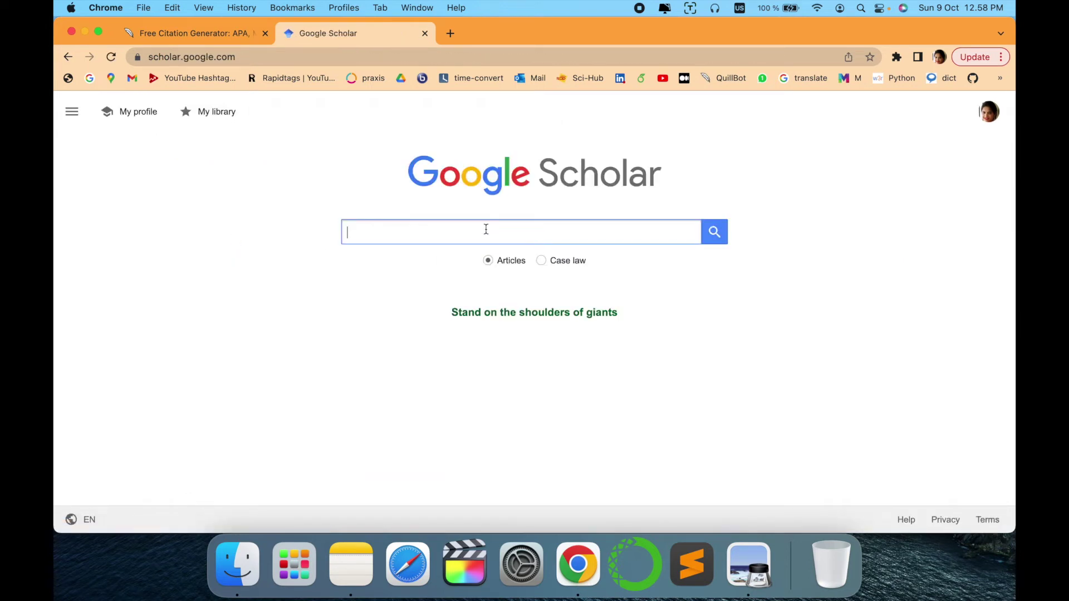
# - Search Scholar for the suggested query 'speech to text recognition'
pyautogui.write('spee')
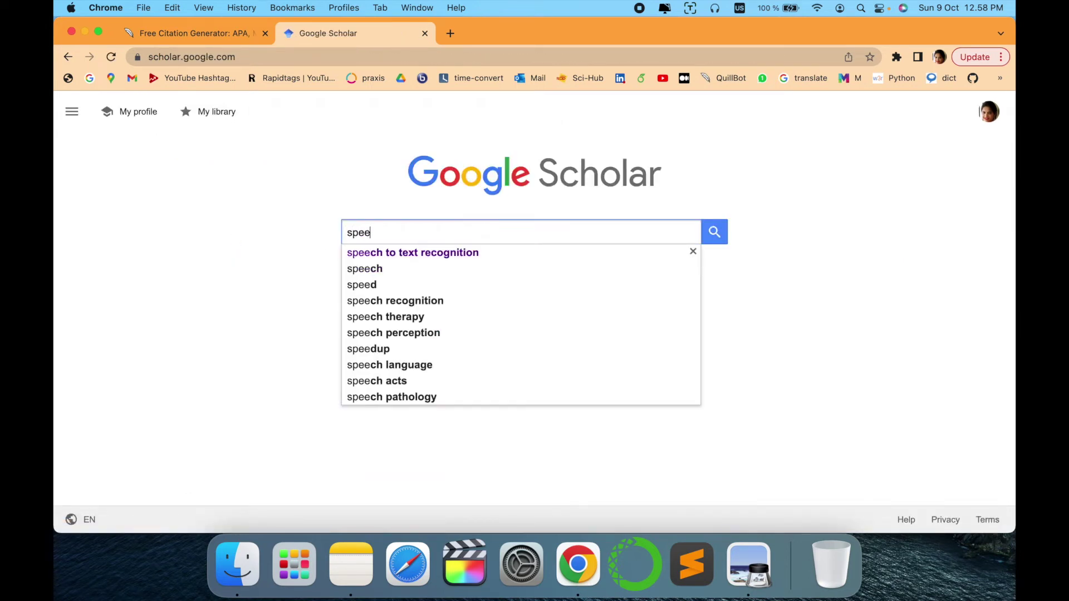
pyautogui.press('Down')
pyautogui.press('Return')
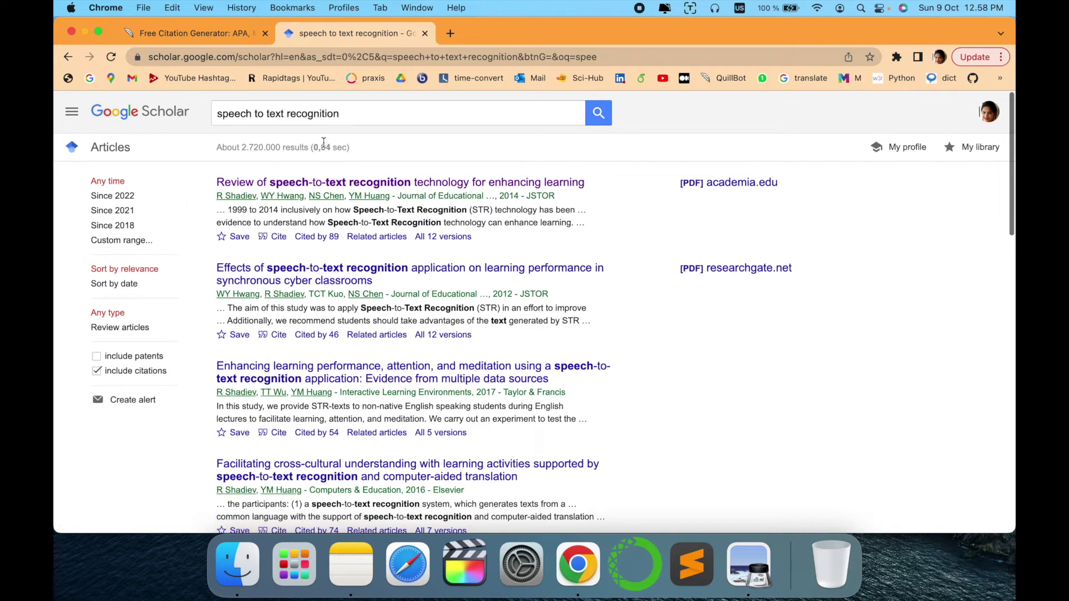
# - Open the second Scholar result on JSTOR and select its page URL
pyautogui.click(434, 273)
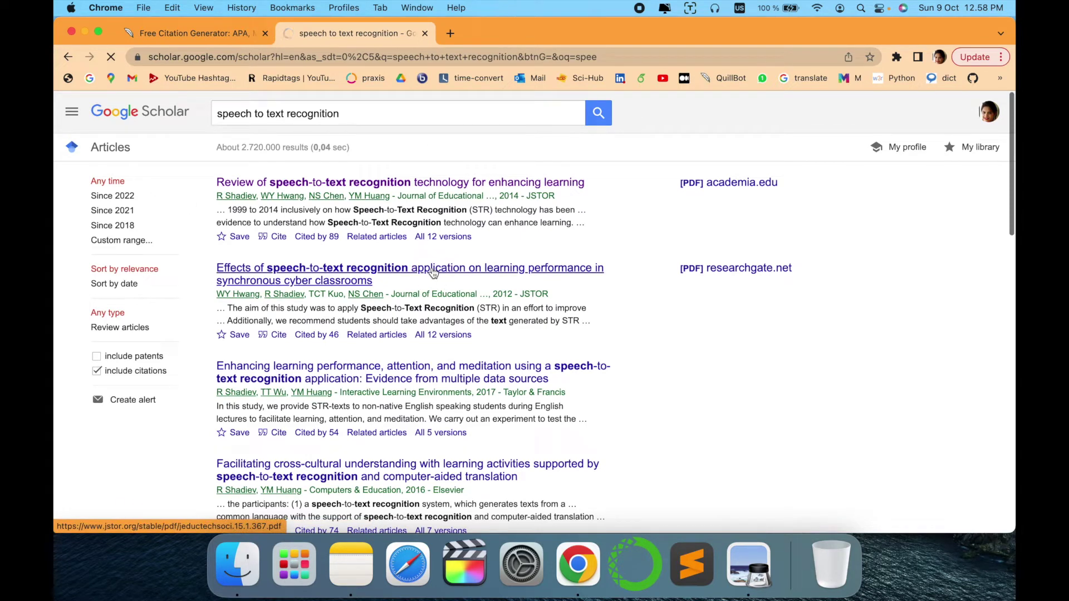
pyautogui.scroll(-1, 433, 272)
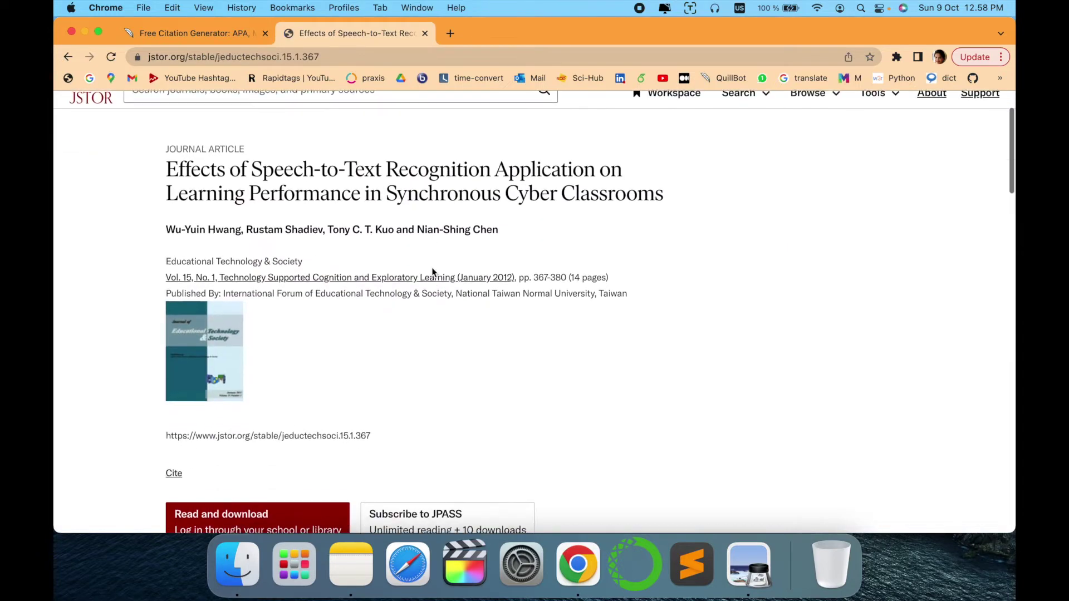
pyautogui.scroll(-10, 433, 270)
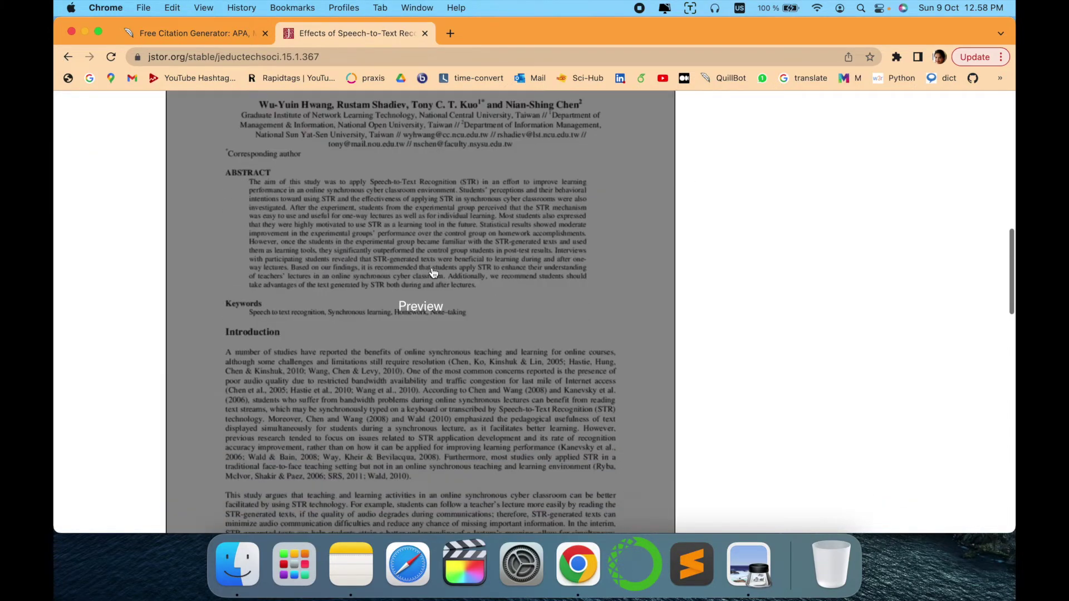
pyautogui.scroll(-10, 434, 271)
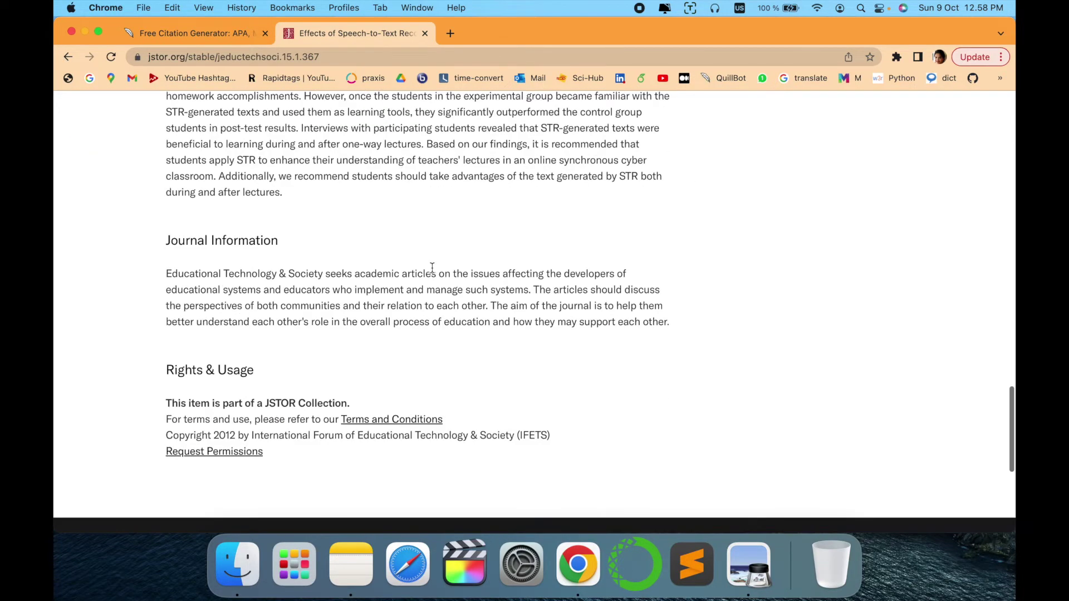
pyautogui.scroll(20, 432, 267)
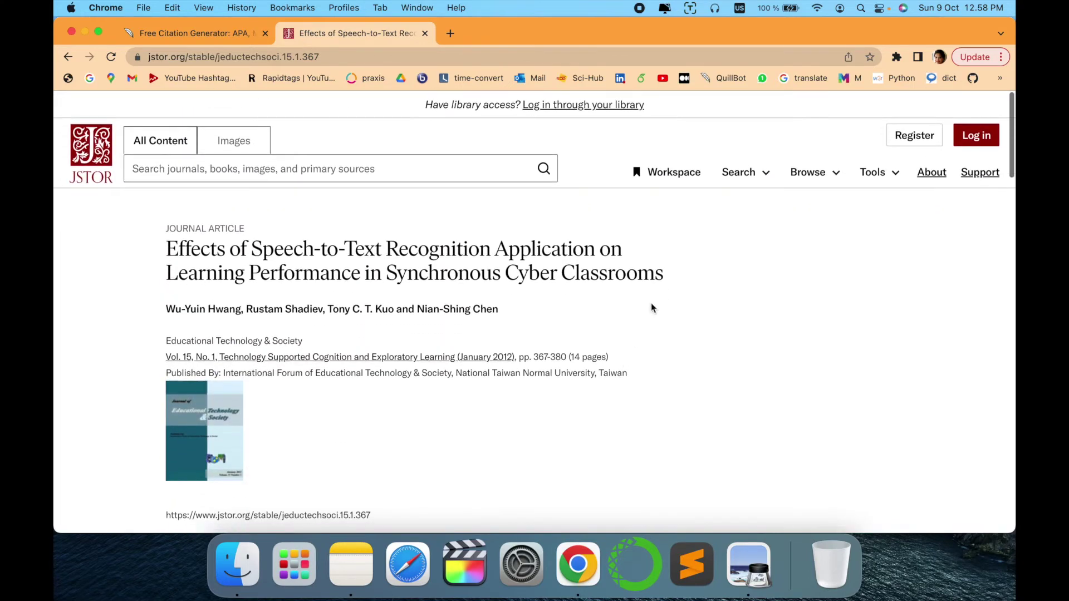
pyautogui.click(390, 56)
pyautogui.press('super+c')
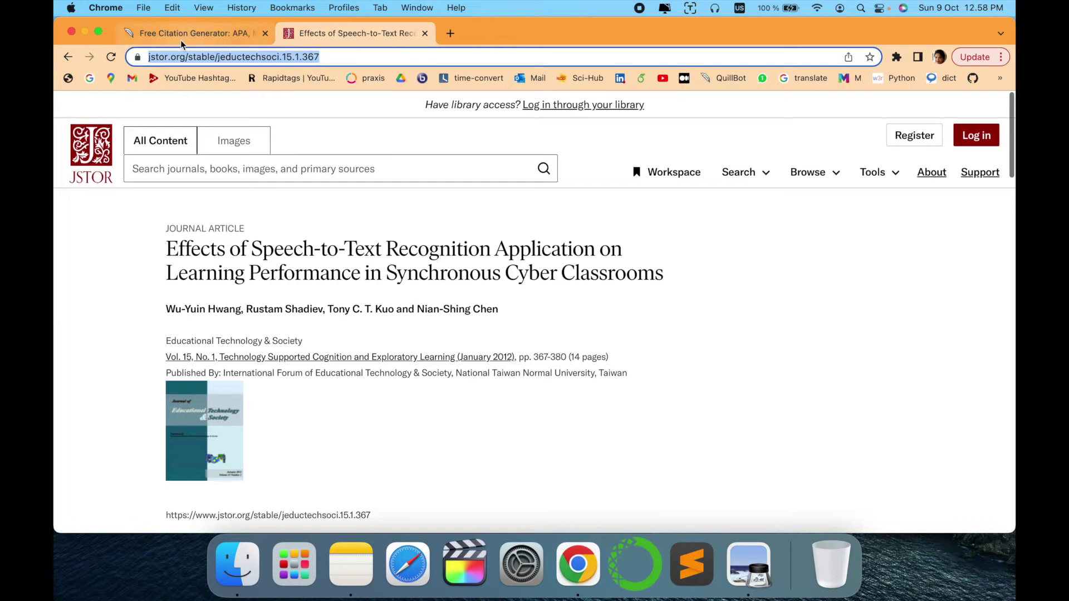
pyautogui.click(179, 35)
# - Set the source to Website and generate a citation from the pasted JSTOR URL
pyautogui.click(184, 145)
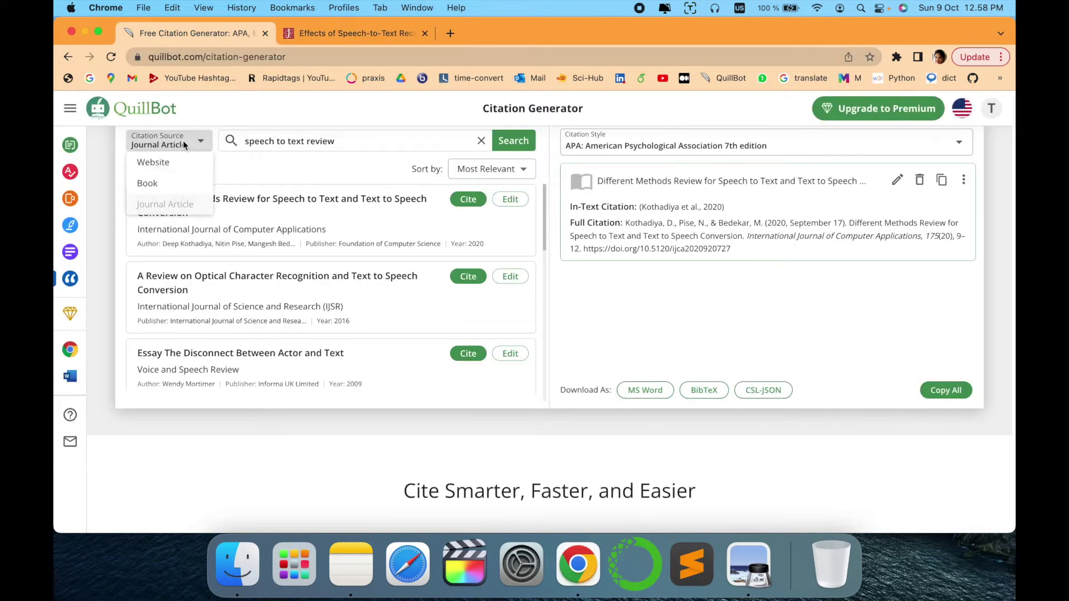
pyautogui.click(179, 166)
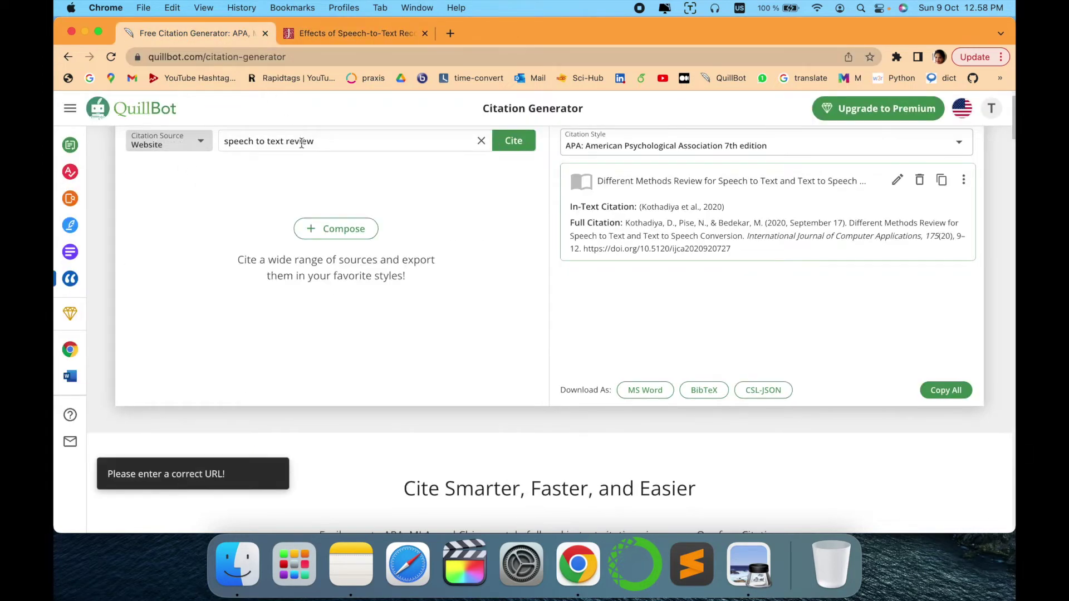
pyautogui.click(482, 143)
pyautogui.press('super+v')
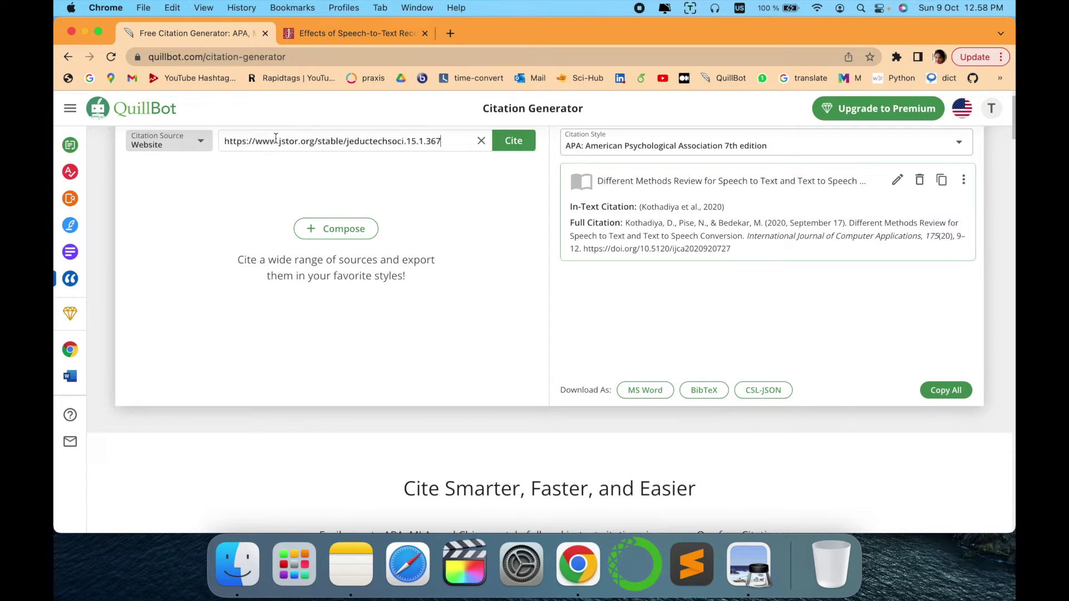
pyautogui.click(513, 143)
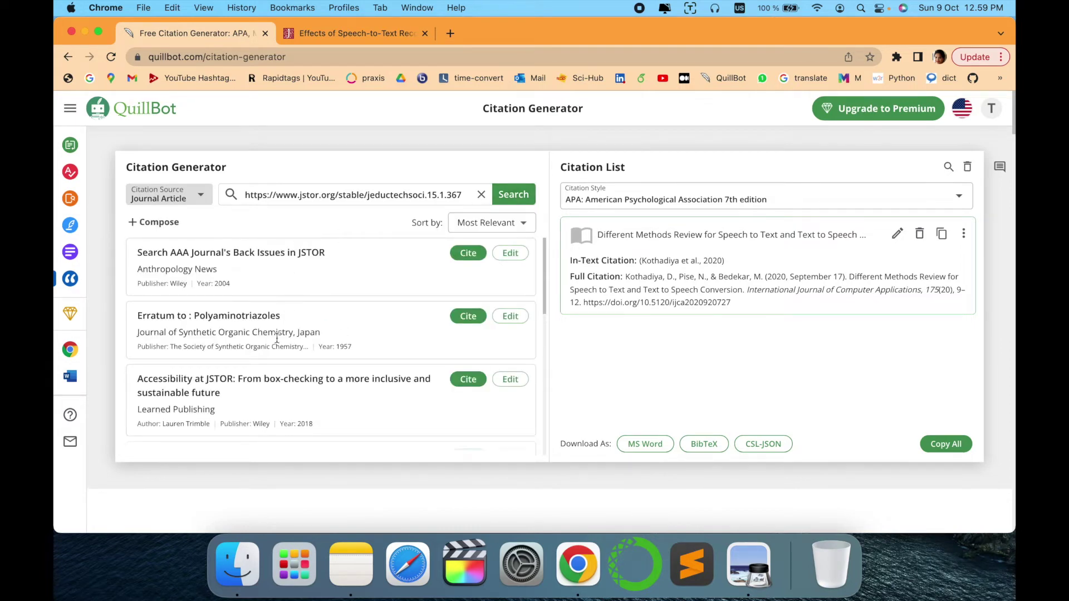
pyautogui.scroll(-3, 277, 340)
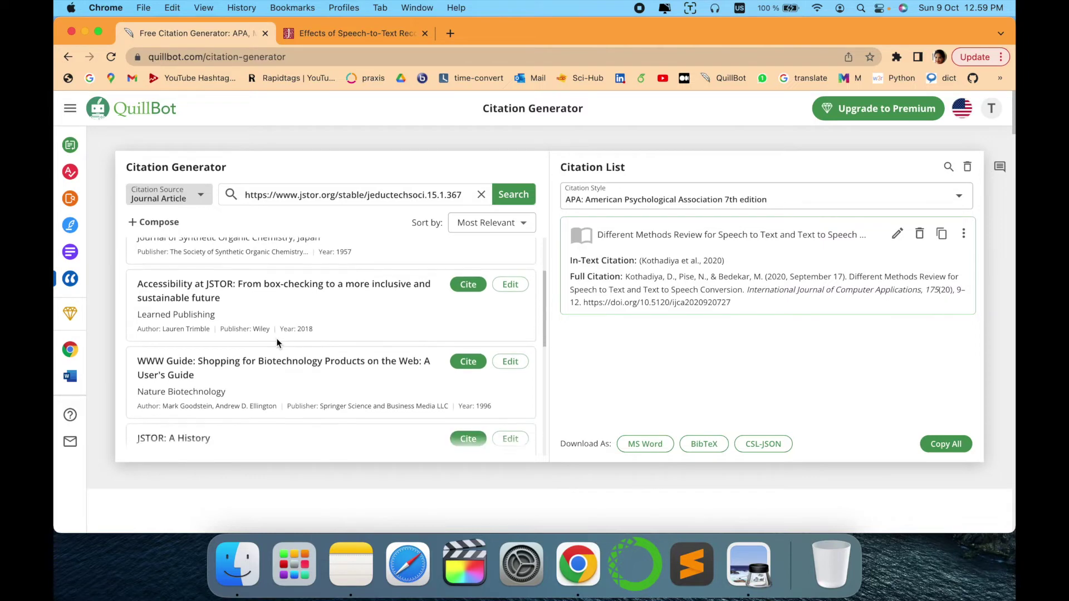
# - Select the full article title on the JSTOR page
pyautogui.scroll(-2, 276, 338)
pyautogui.click(333, 35)
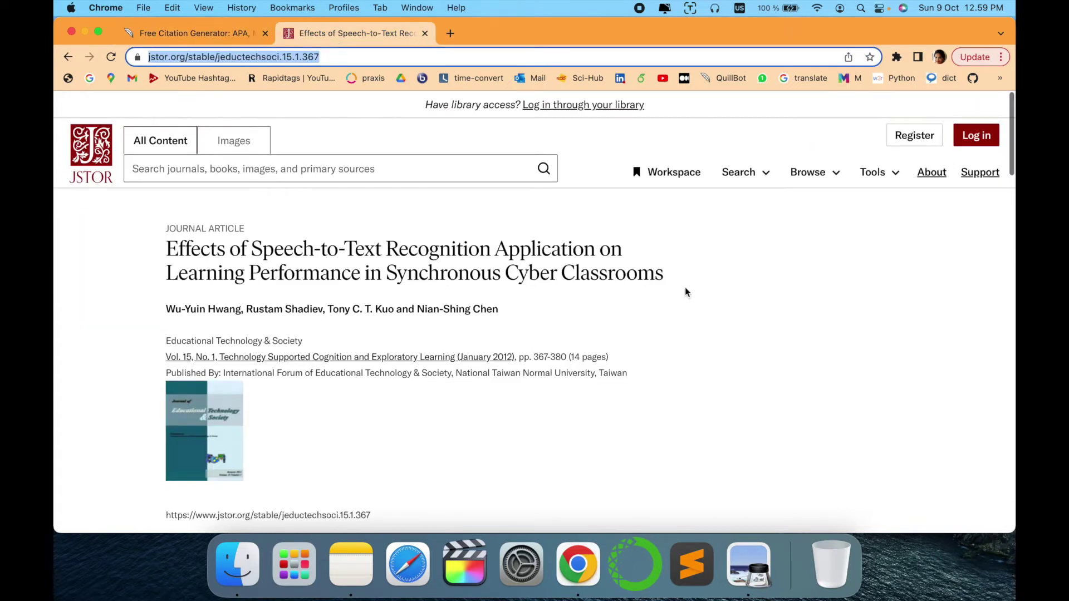
pyautogui.moveTo(690, 282); pyautogui.dragTo(148, 238)
pyautogui.press('super+c')
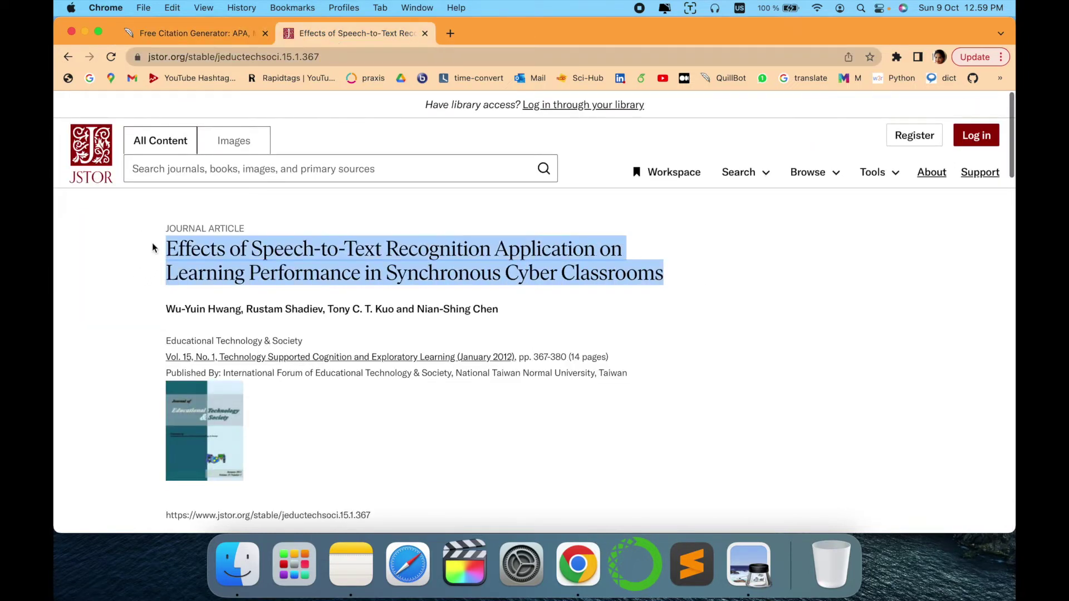
pyautogui.click(208, 34)
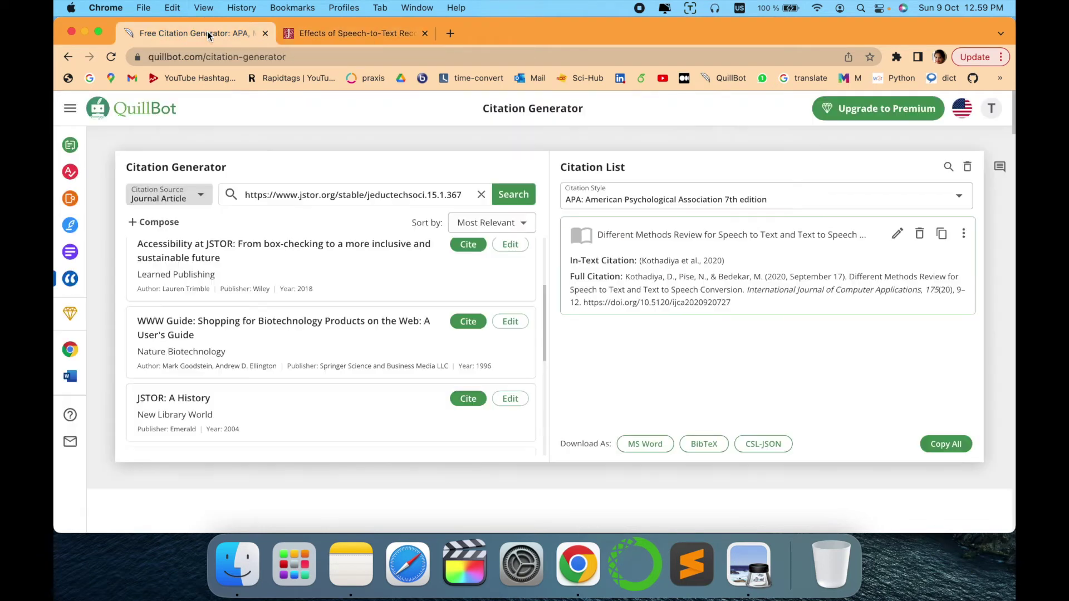
# - Replace the search text with the pasted article title and search journal articles
pyautogui.click(373, 193)
pyautogui.press('super+a')
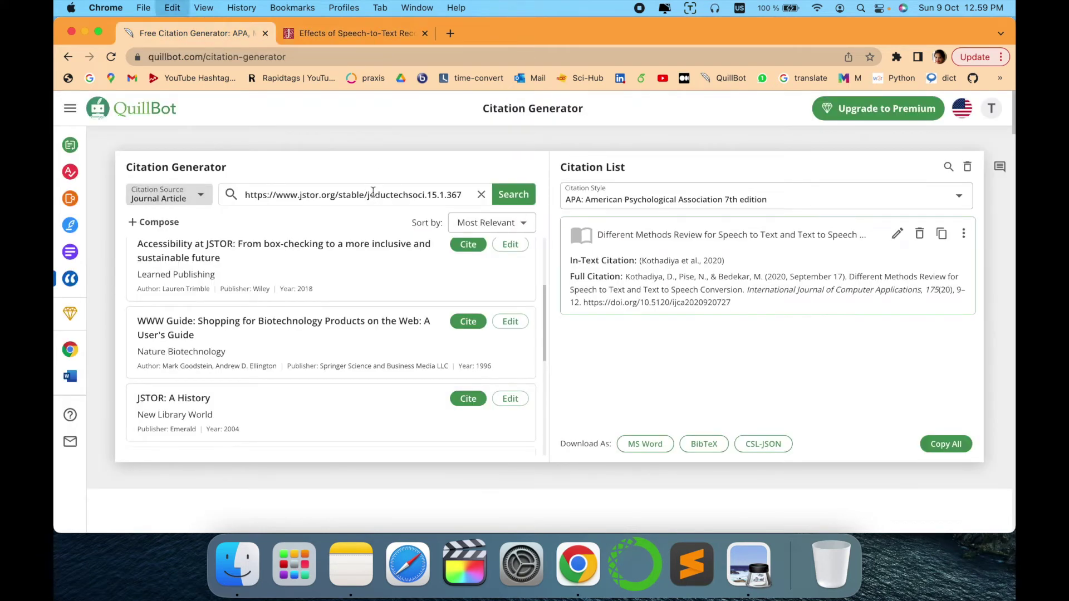
pyautogui.press('super+v')
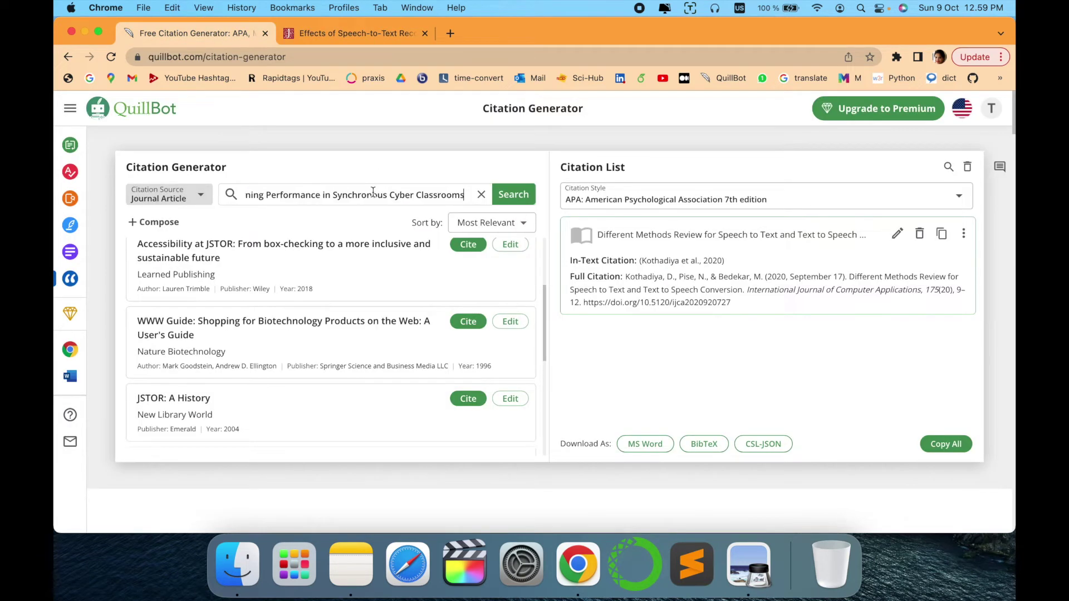
pyautogui.click(522, 196)
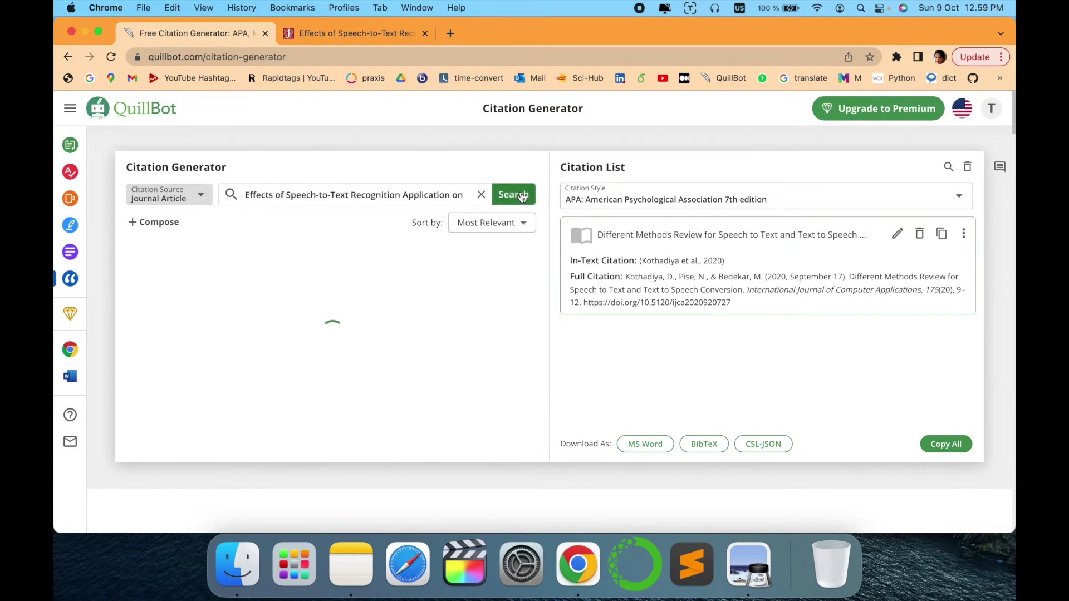
pyautogui.scroll(-10, 369, 323)
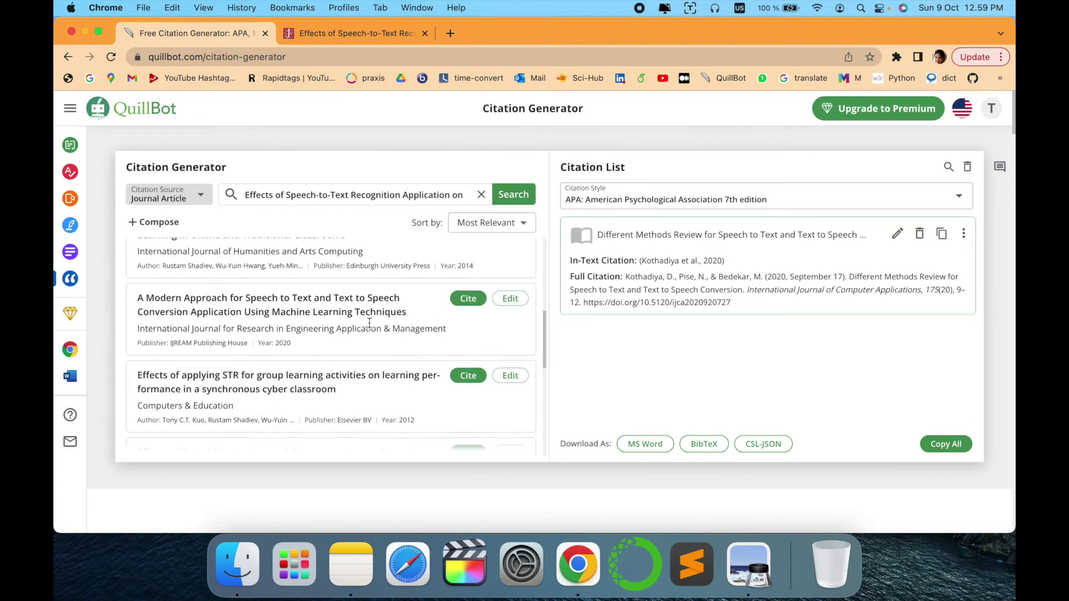
pyautogui.scroll(-5, 369, 323)
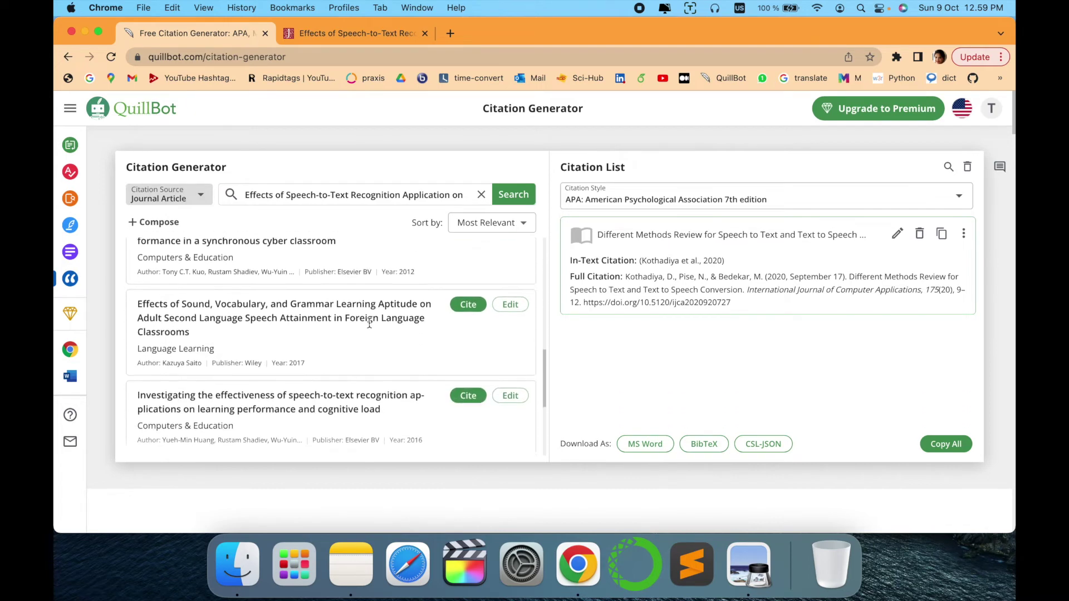
pyautogui.scroll(-5, 369, 323)
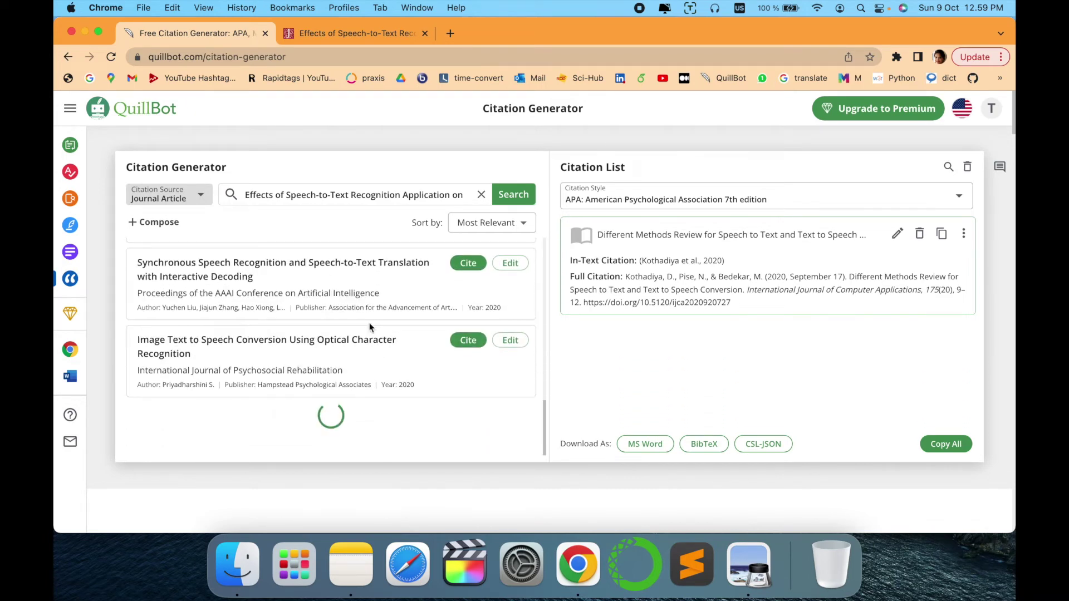
pyautogui.scroll(-5, 369, 326)
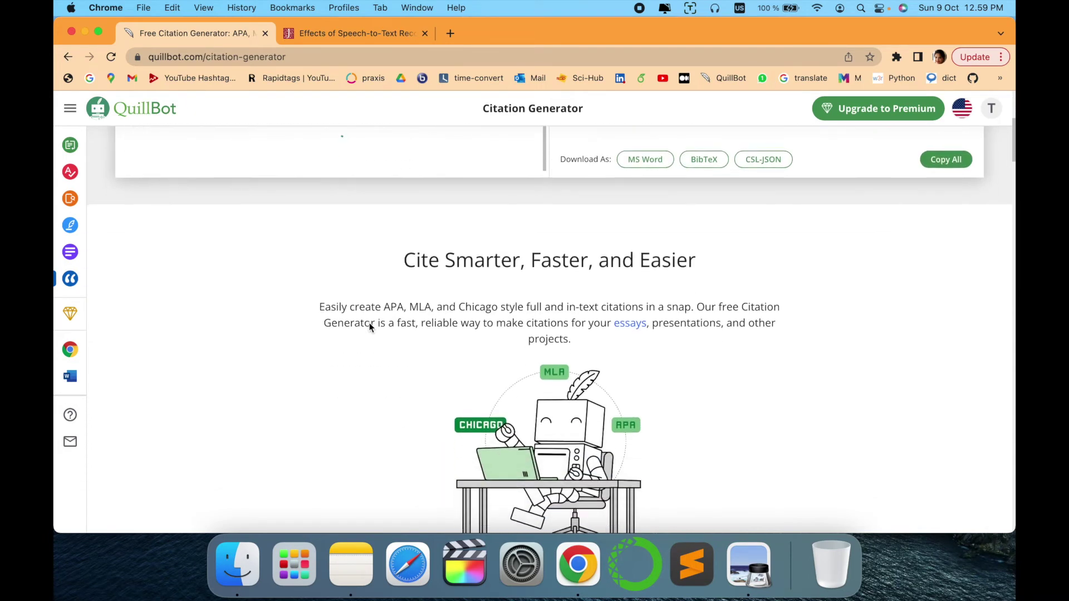
pyautogui.scroll(6, 369, 327)
pyautogui.scroll(10, 369, 327)
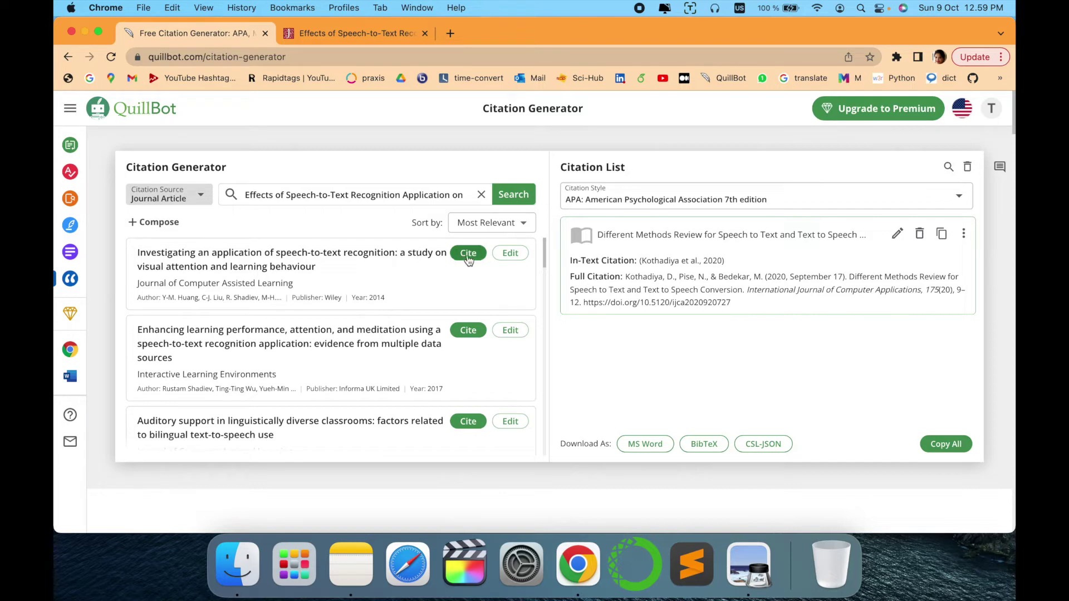
# - Cite the 'Investigating an application…' and 'Investigating Applications…' 2014 studies
pyautogui.click(352, 31)
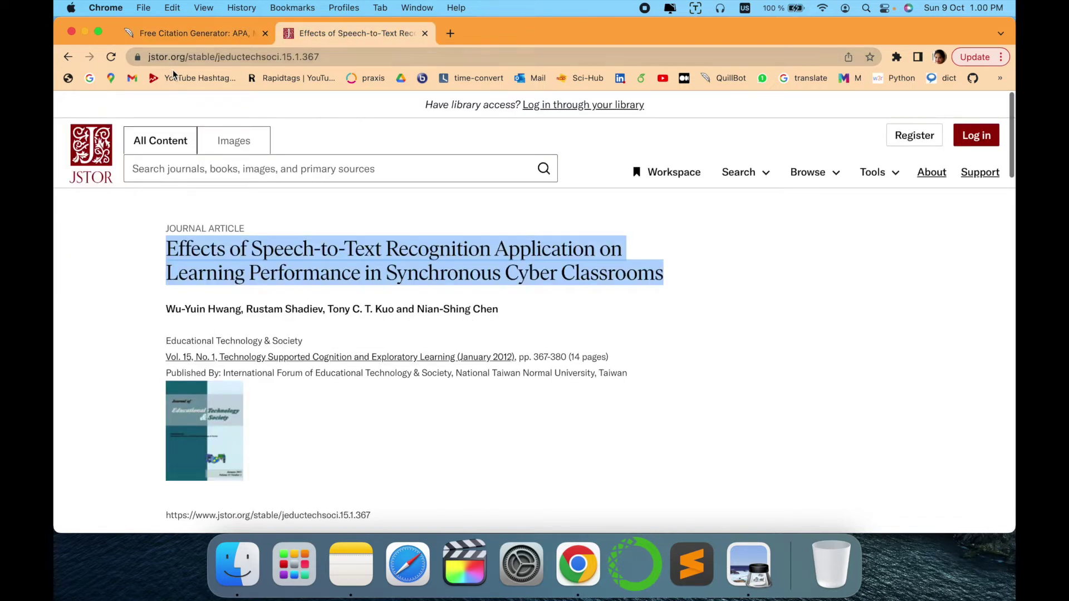
pyautogui.click(198, 28)
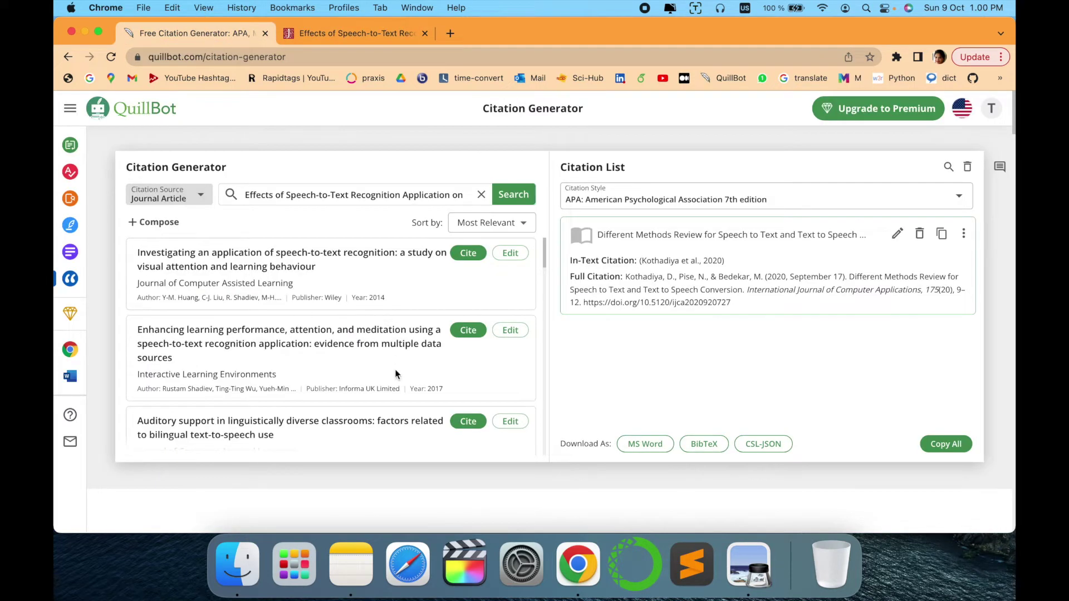
pyautogui.scroll(-1, 397, 373)
pyautogui.scroll(1, 395, 369)
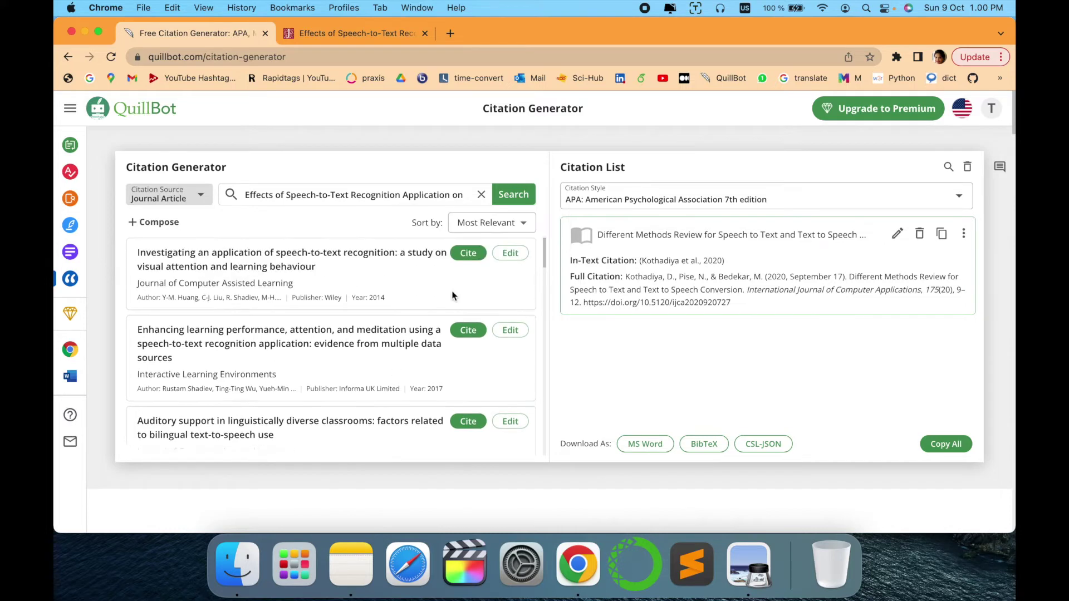
pyautogui.click(464, 252)
pyautogui.scroll(-3, 437, 317)
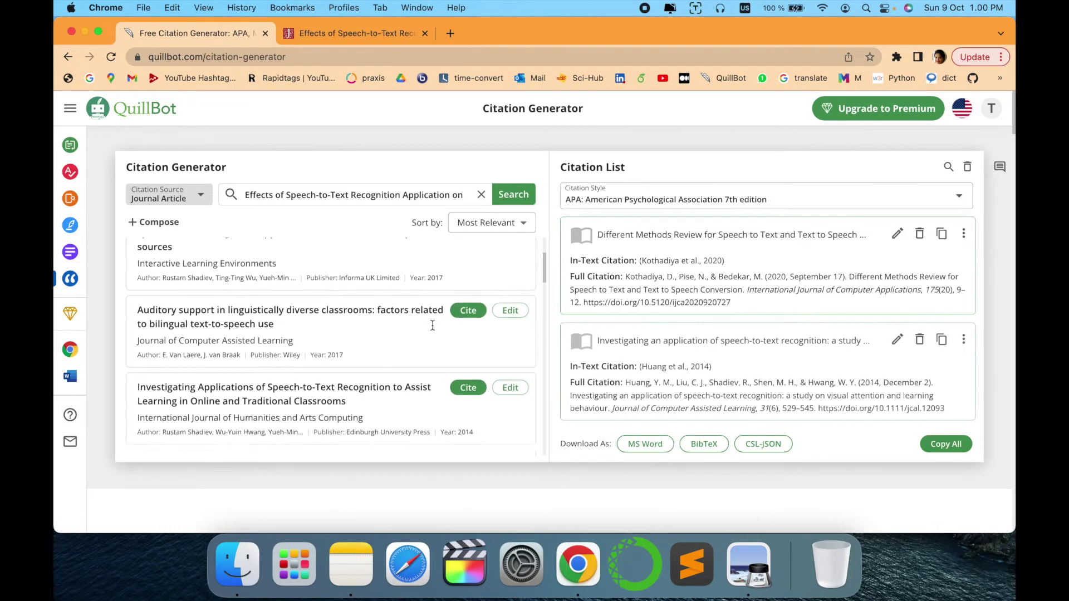
pyautogui.click(473, 393)
pyautogui.scroll(-2, 829, 381)
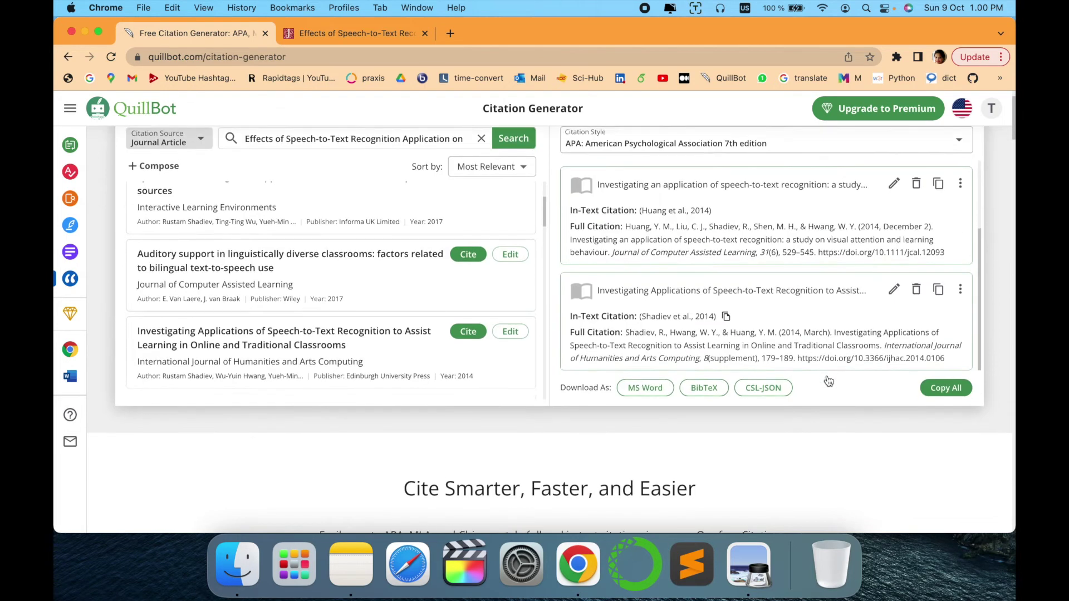
pyautogui.scroll(2, 697, 239)
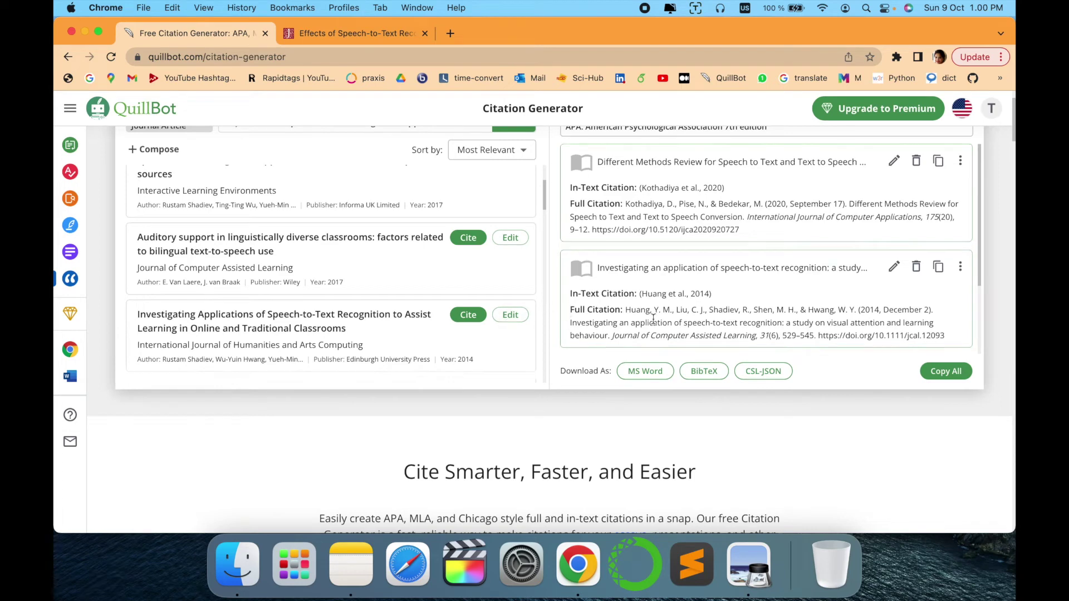
pyautogui.scroll(2, 678, 303)
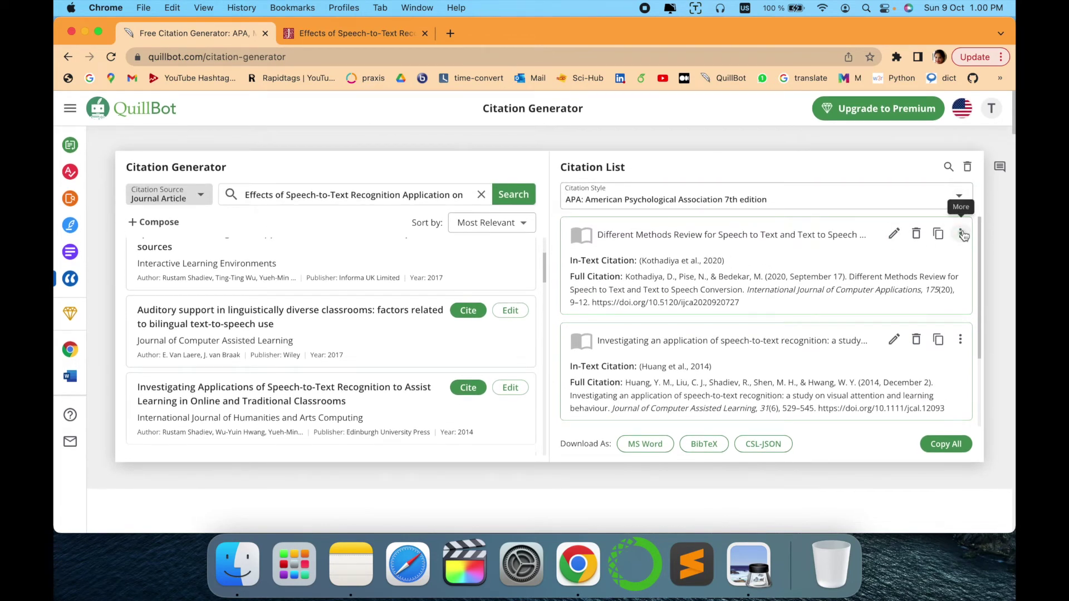
pyautogui.click(961, 235)
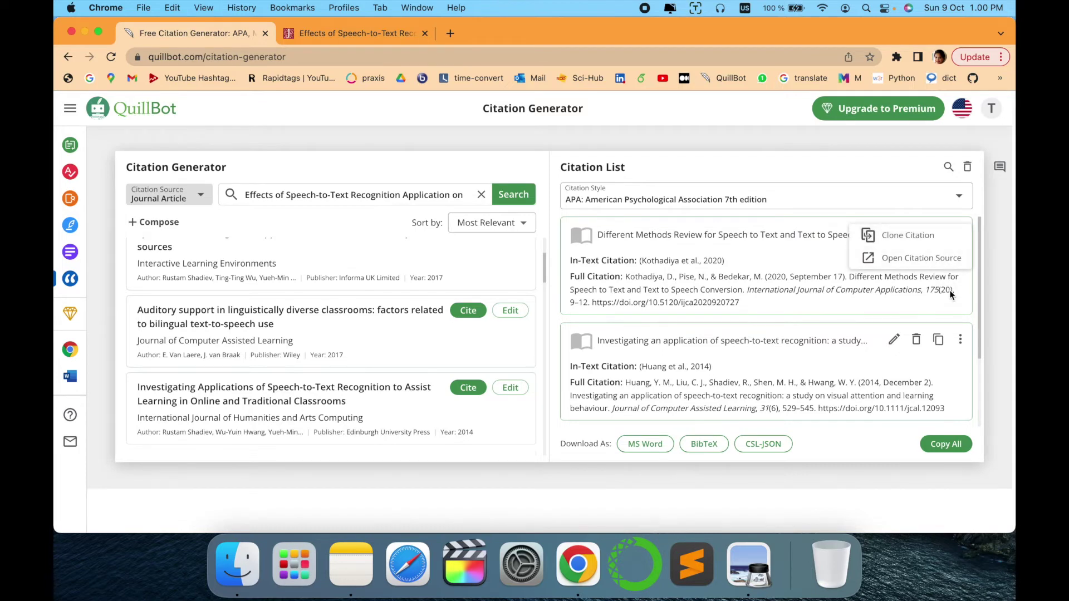
pyautogui.click(960, 312)
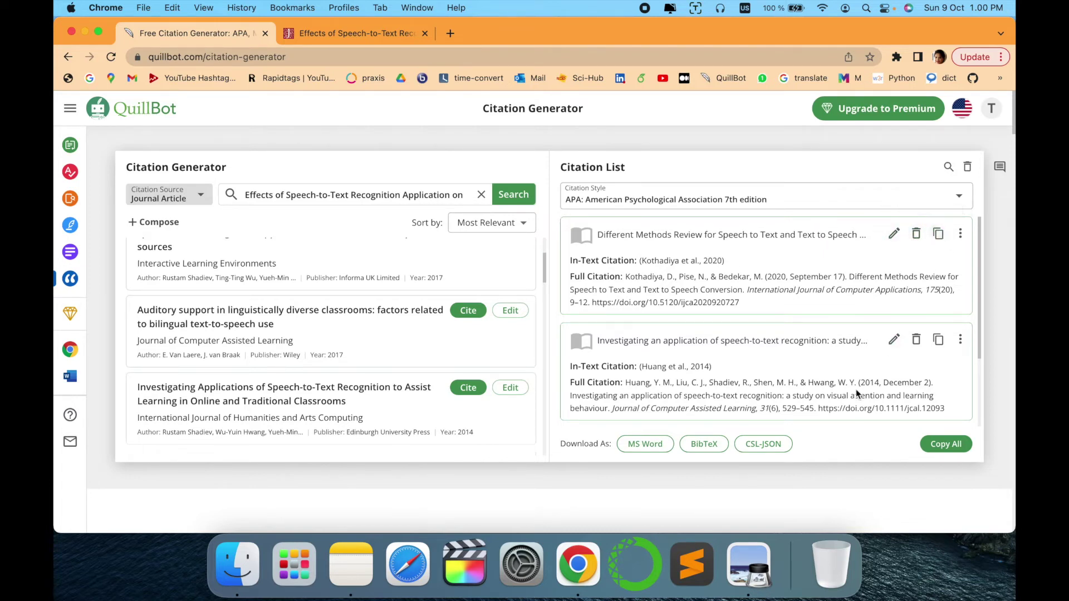
pyautogui.scroll(-3, 857, 389)
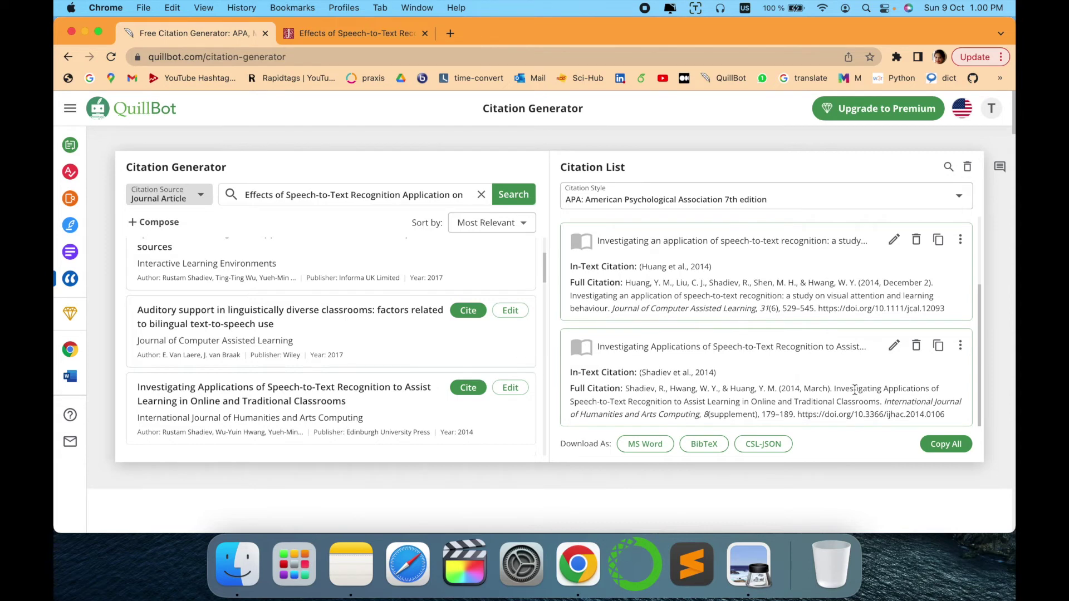
pyautogui.scroll(3, 856, 389)
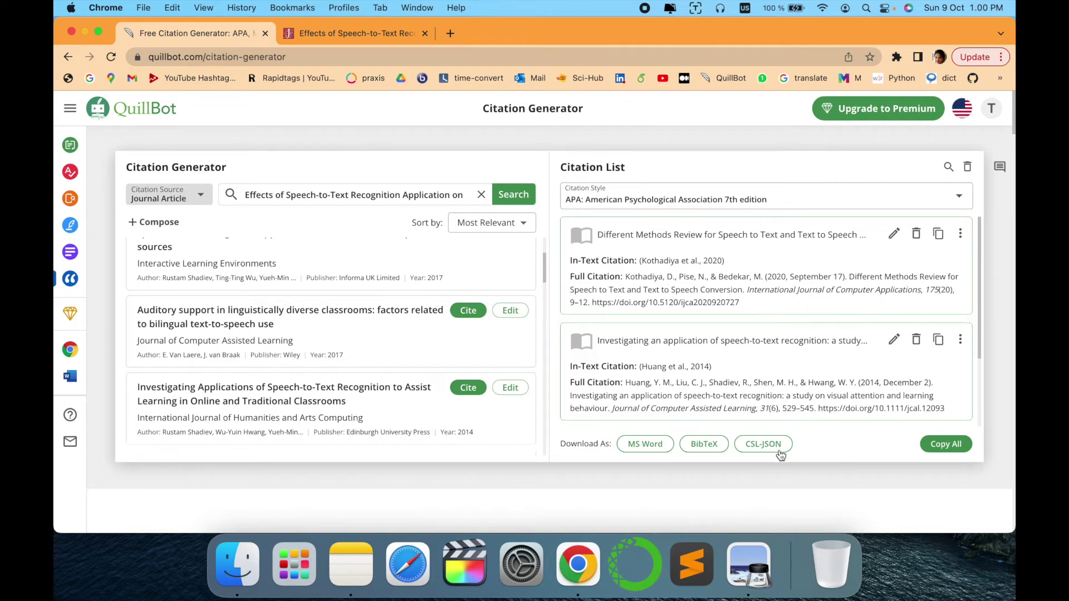
# - Download the list as MS Word and review the three references in Result_09_10_2022_13_00_52.docx
pyautogui.click(645, 452)
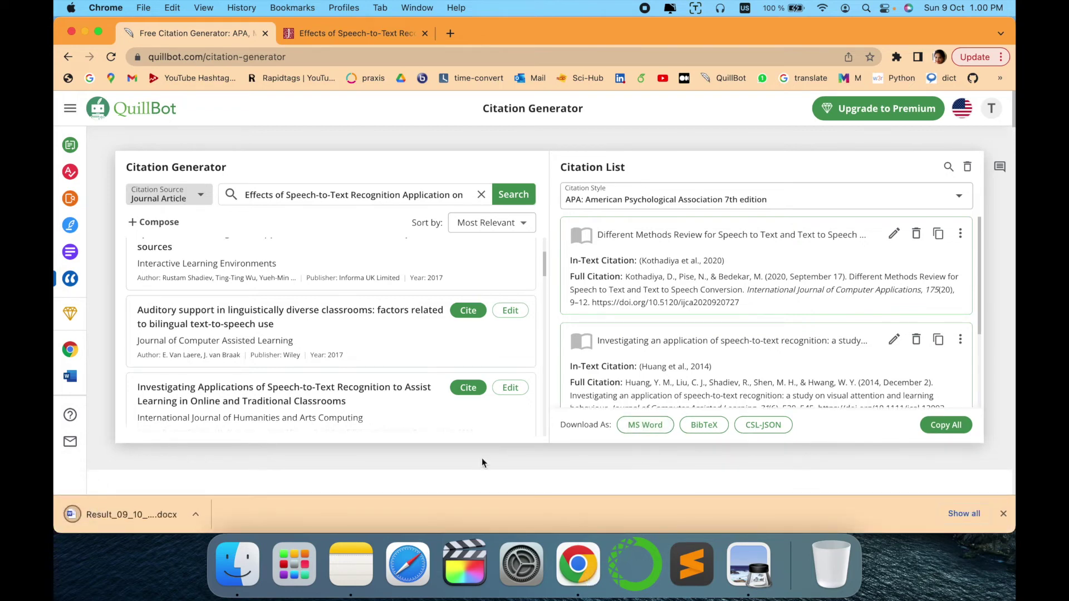
pyautogui.click(127, 519)
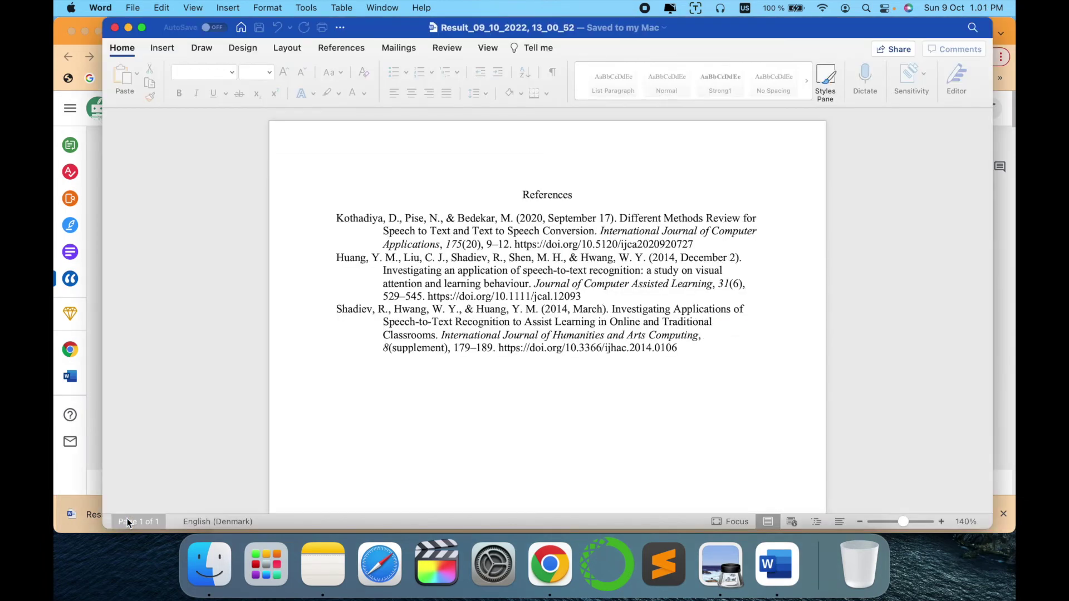
pyautogui.moveTo(689, 363); pyautogui.dragTo(310, 233)
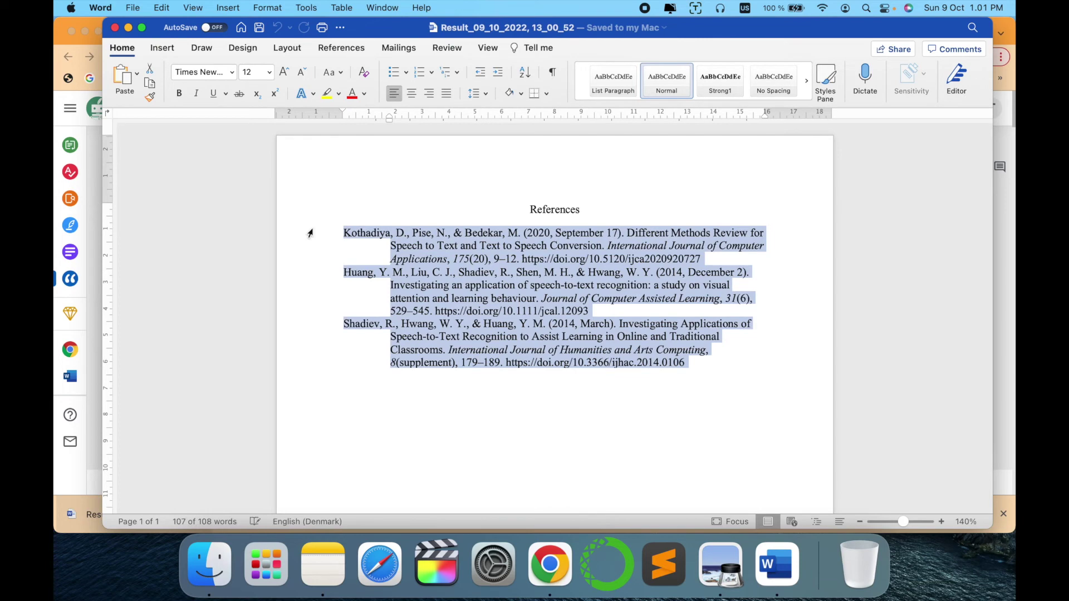
pyautogui.click(91, 234)
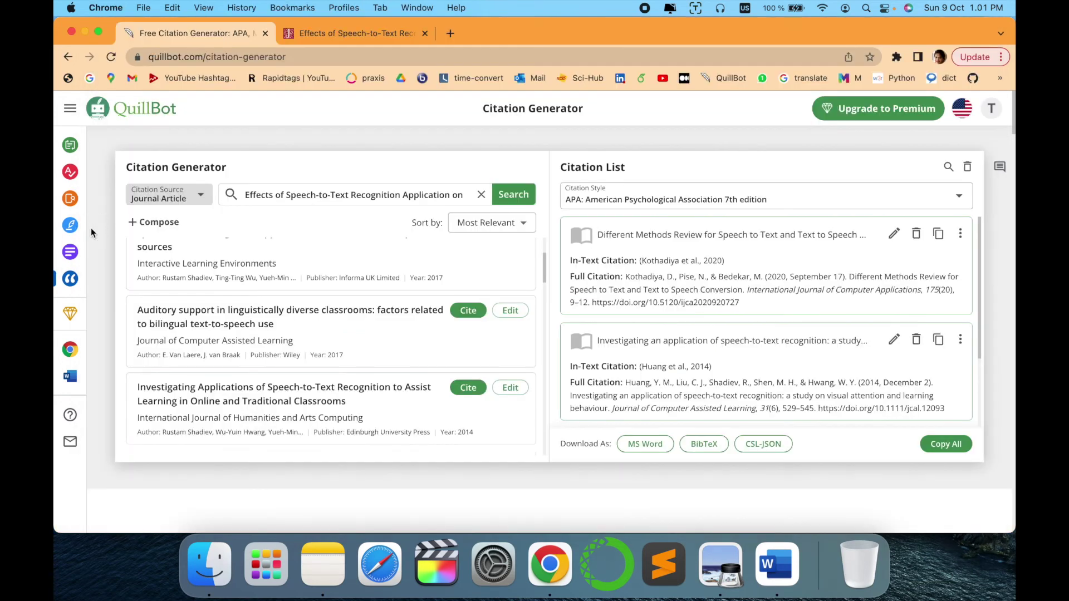
pyautogui.click(712, 445)
pyautogui.click(176, 512)
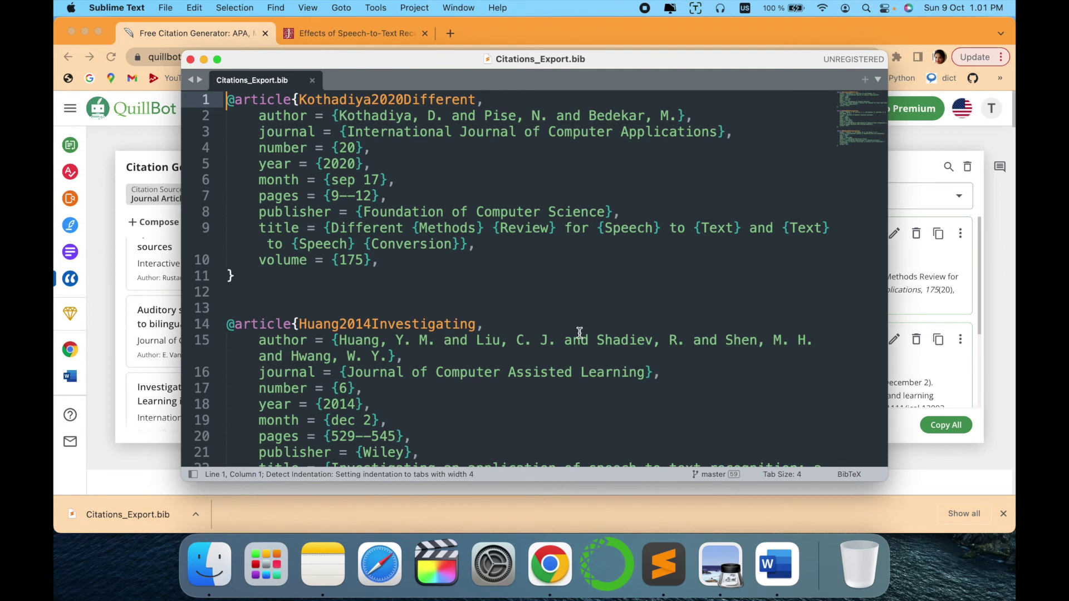
pyautogui.scroll(-8, 579, 333)
pyautogui.scroll(-3, 580, 333)
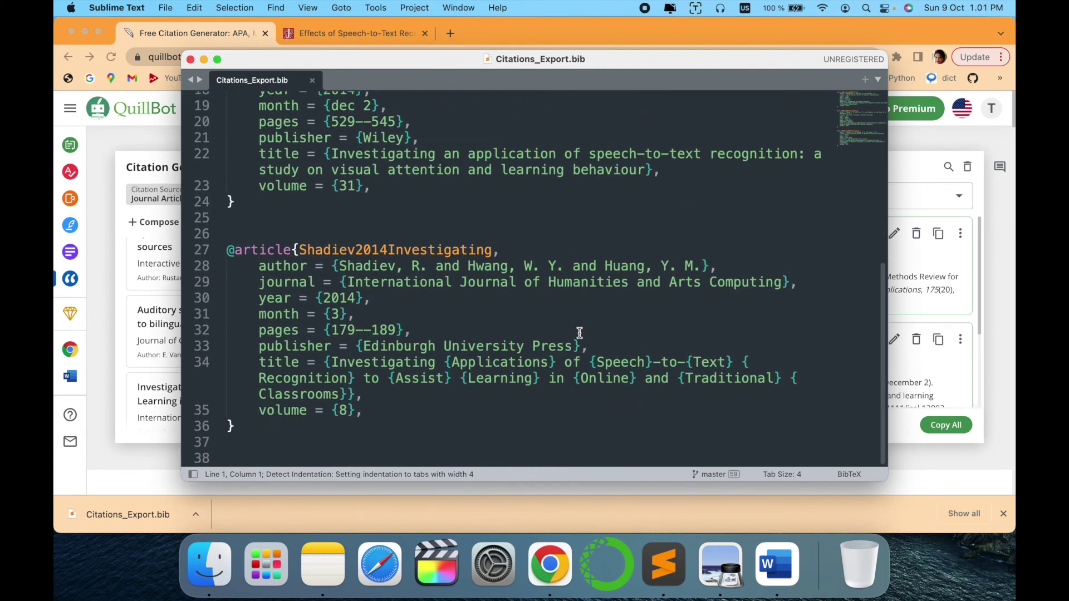
pyautogui.click(190, 59)
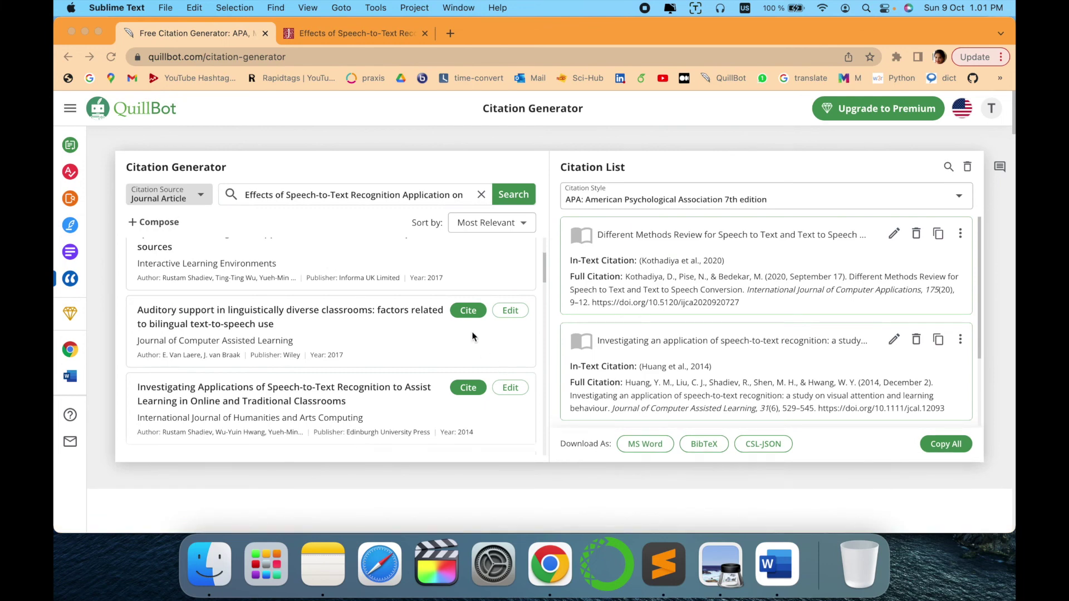
pyautogui.click(183, 195)
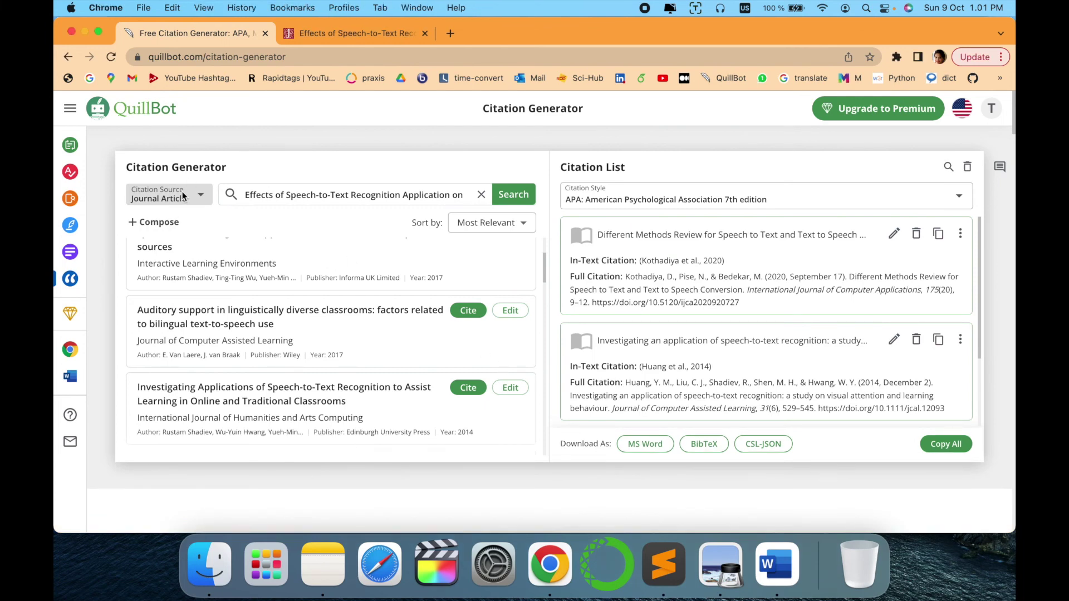
pyautogui.click(201, 196)
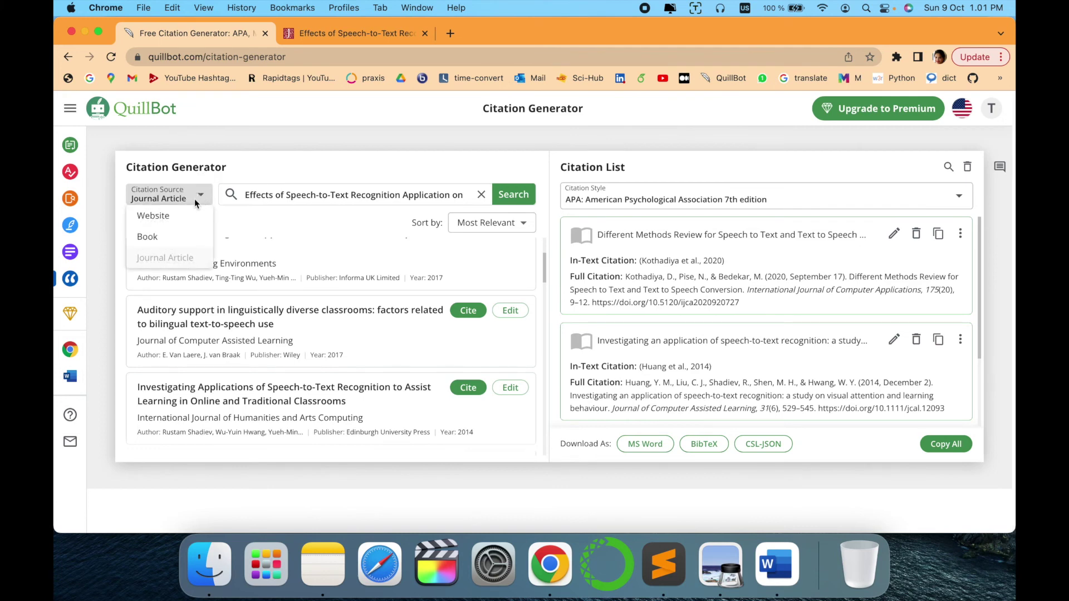
pyautogui.click(337, 242)
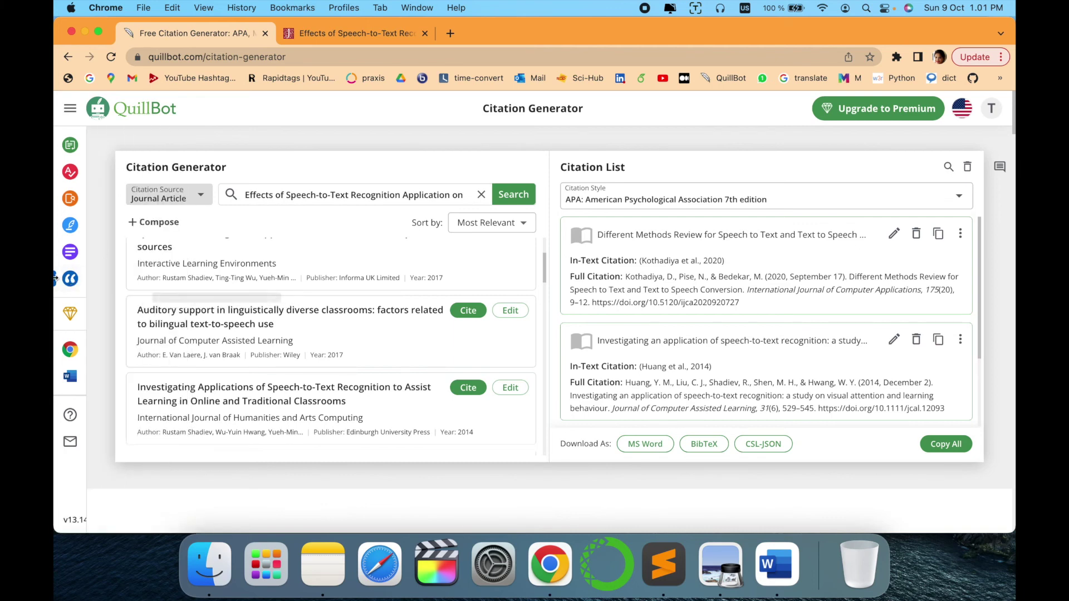
pyautogui.moveTo(78, 285)
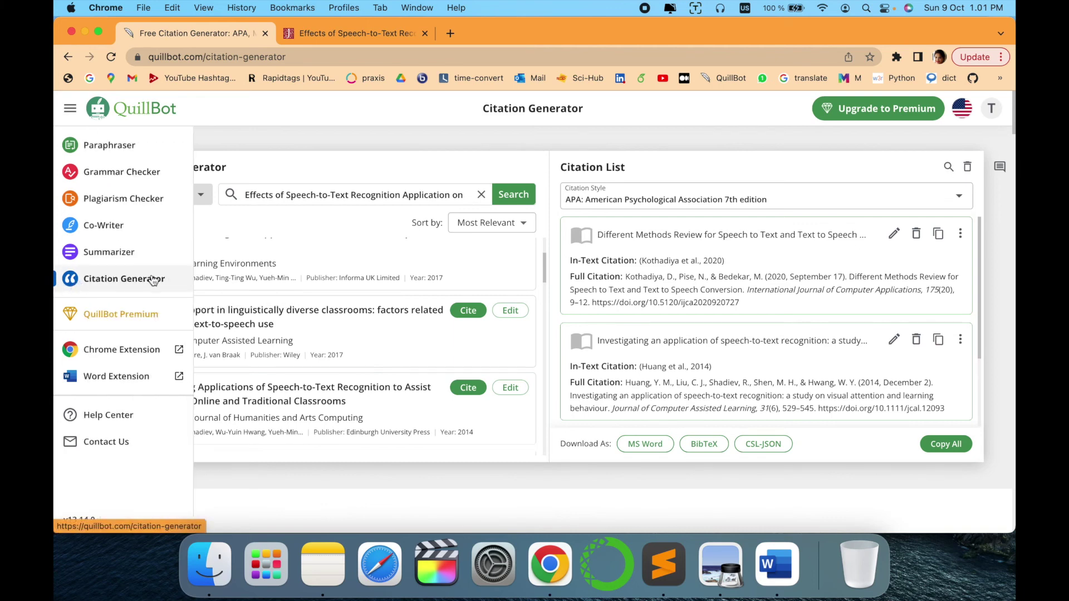